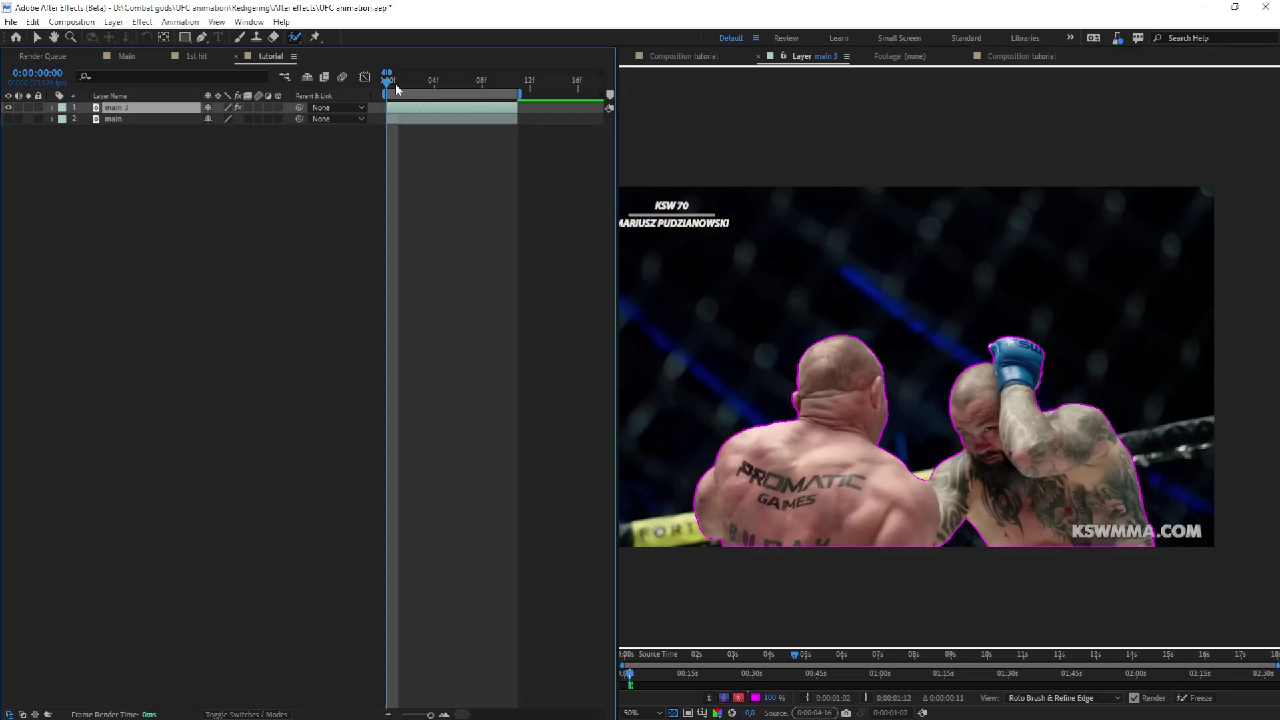
- Step forward one frame and add a new red solid layer to the composition
key("Page_Down")
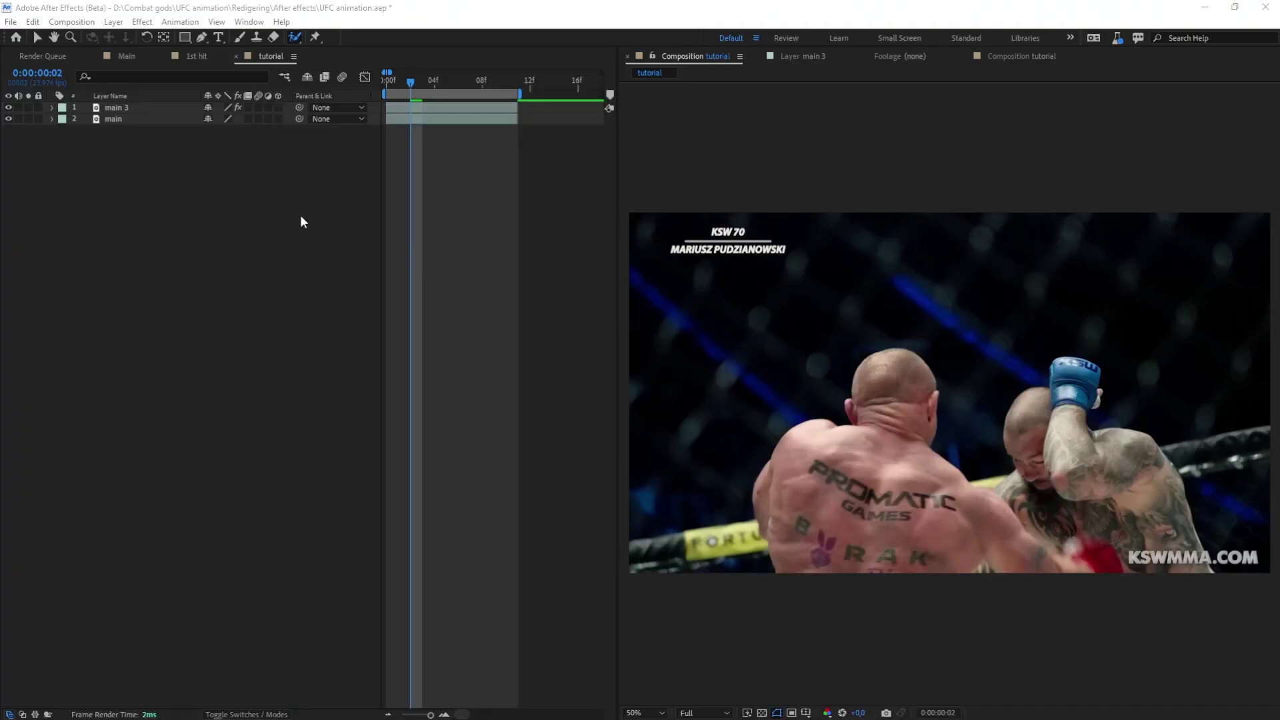
right_click(300, 214)
left_click(583, 268)
left_click(687, 475)
- Apply the Saber effect to the red solid through effect search
key("ctrl+space")
type("sa")
left_click(404, 114)
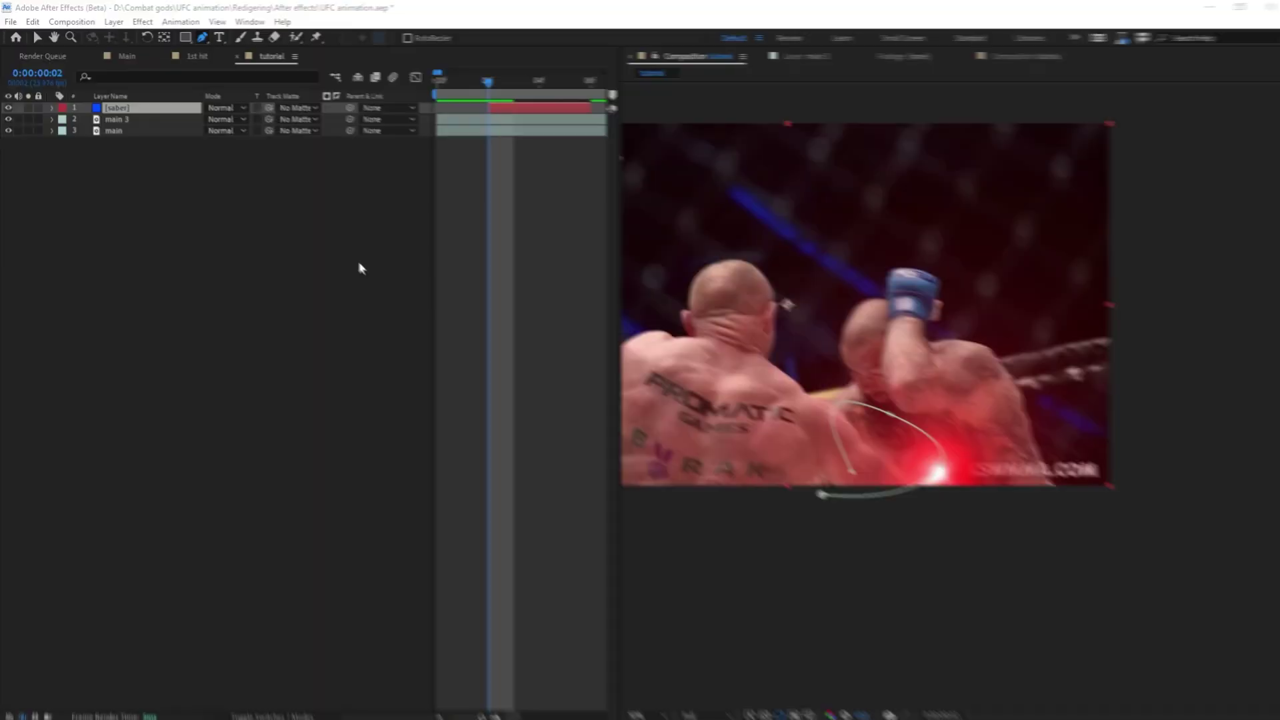
left_click(297, 141)
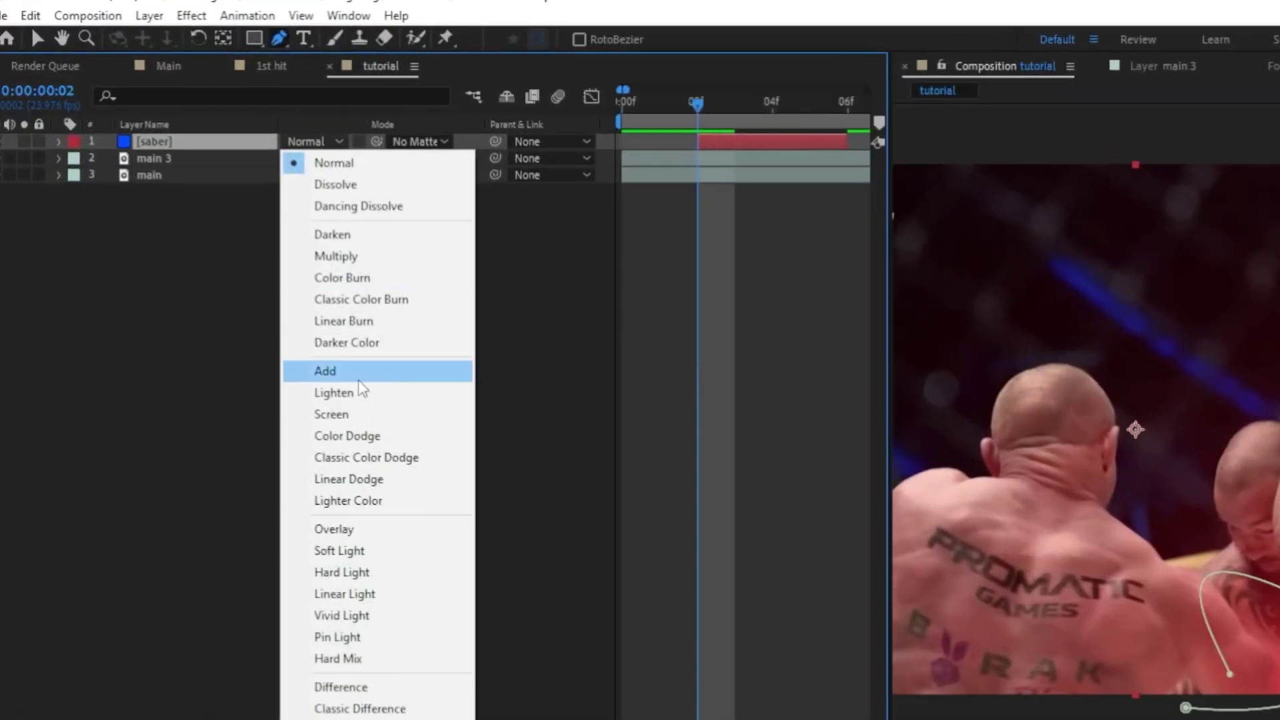
- Set the saber layer to Add blending and apply CC Light Rays to it
left_click(329, 369)
key("ctrl+space")
type("ligh")
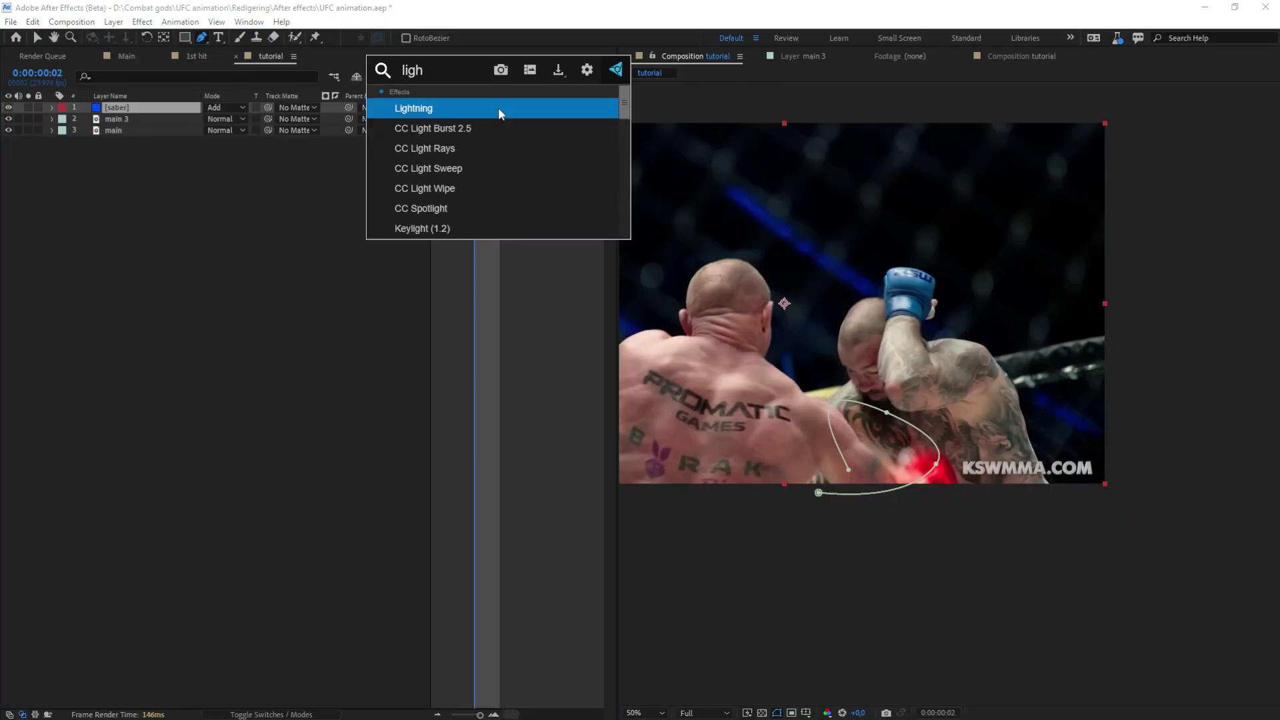
key("Return")
key("v")
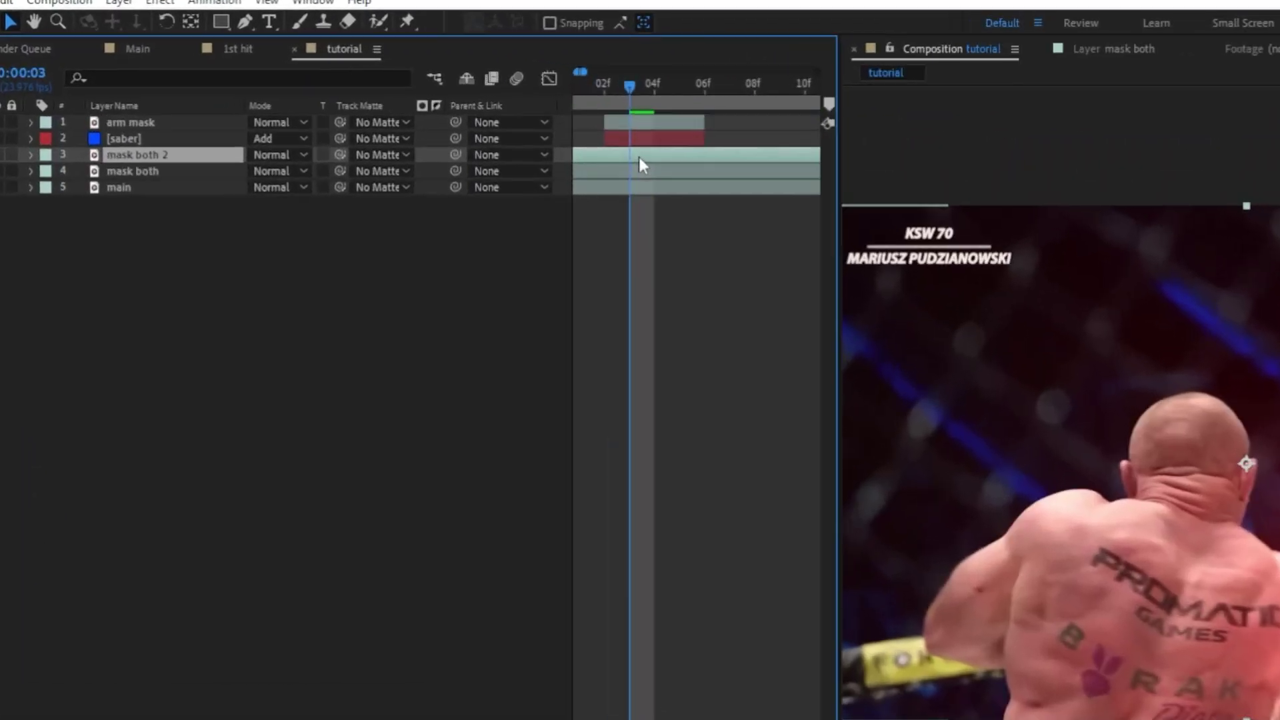
- Precompose mask both 2, enable time remapping, then split and trim layers at the current frame
right_click(639, 157)
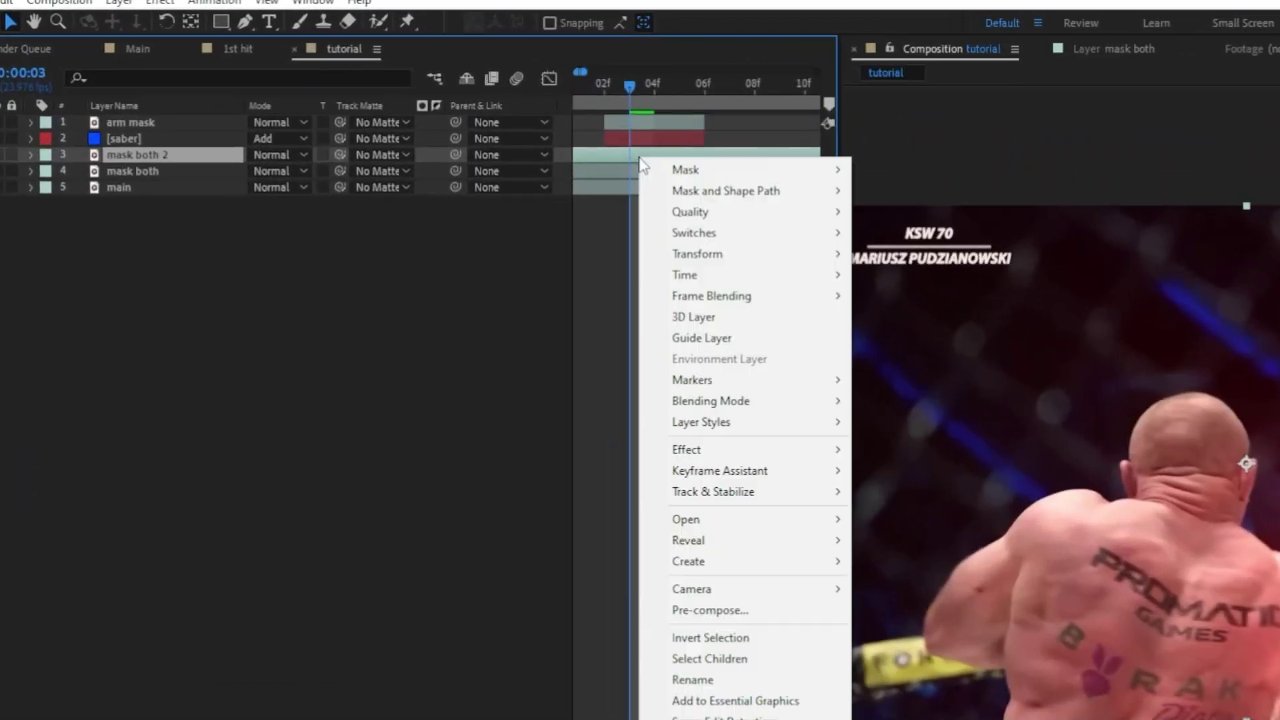
left_click(686, 609)
key("Return")
right_click(662, 156)
key("ctrl+alt+t")
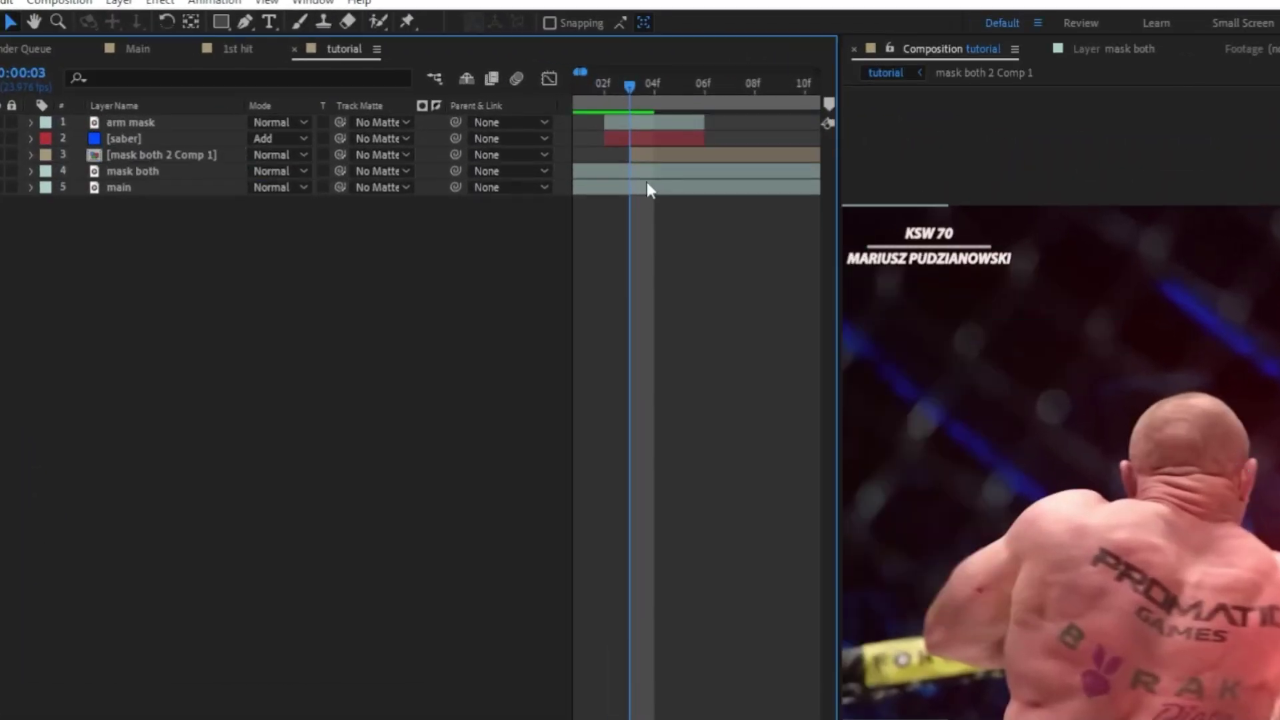
key("ctrl+shift+d")
key("alt+bracketleft")
key("alt+bracketright")
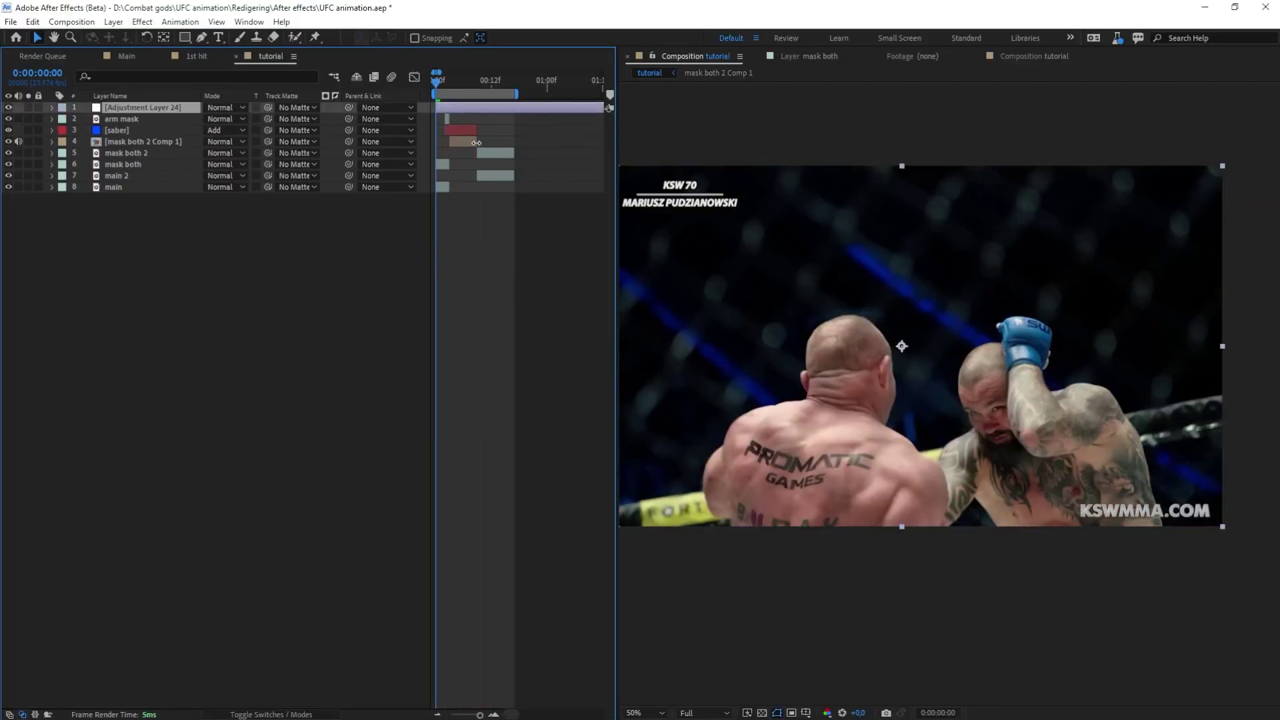
- Apply Find Edges to the adjustment layer, toggle its Invert option, and preview the flicker
key("ctrl+space")
type("find")
key("Return")
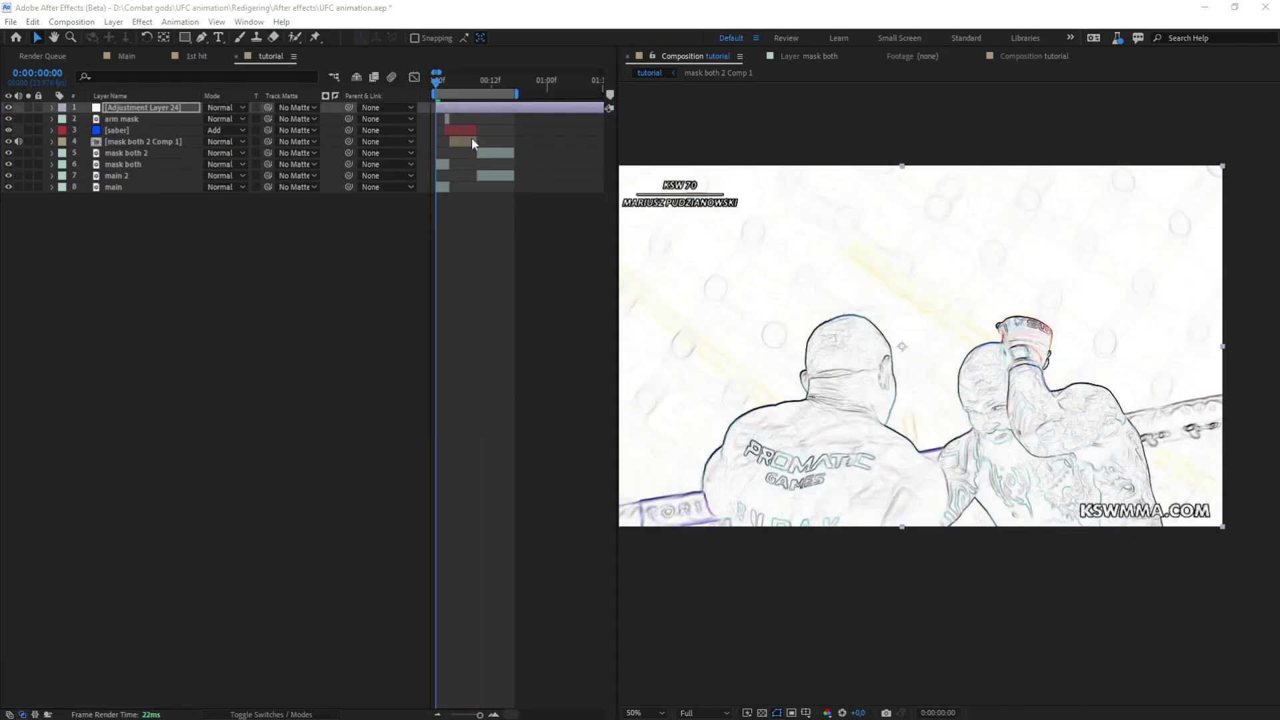
scroll(471, 137, "up", 3)
key("u")
left_click(212, 131)
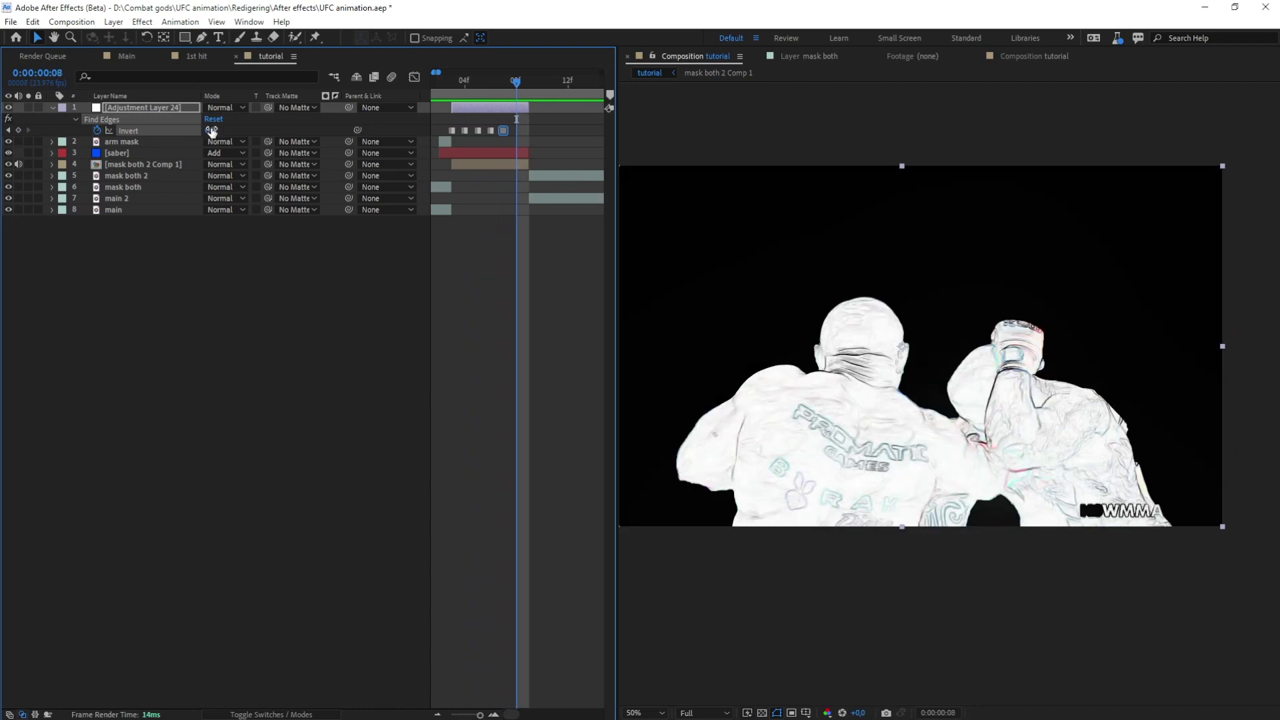
key("space")
scroll(436, 119, "down", 3)
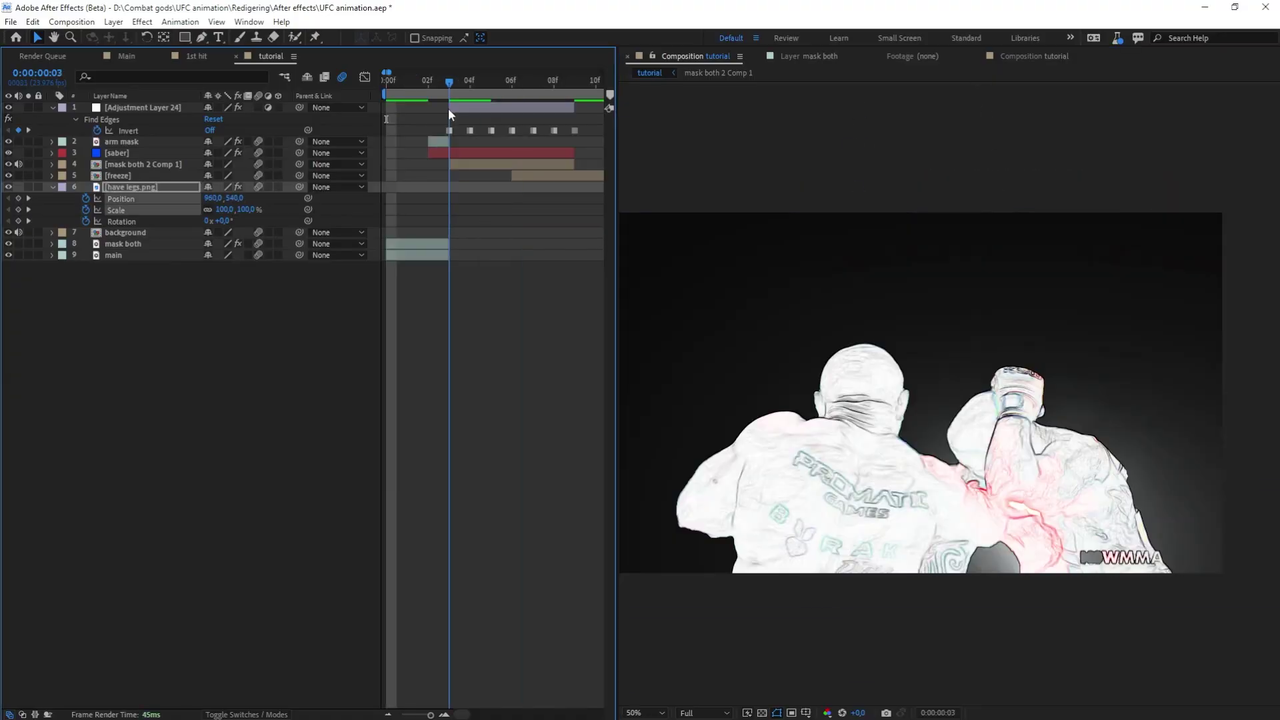
- Create a white solid, White Solid 5, and move it below the precomp layer
right_click(311, 351)
left_click(507, 472)
left_click(660, 434)
left_click(734, 461)
left_click(686, 474)
left_click_drag(134, 107, 117, 177)
- Draw a thin streak mask toward the punch and keyframe its Mask Expansion
left_click(931, 190)
left_click(922, 192)
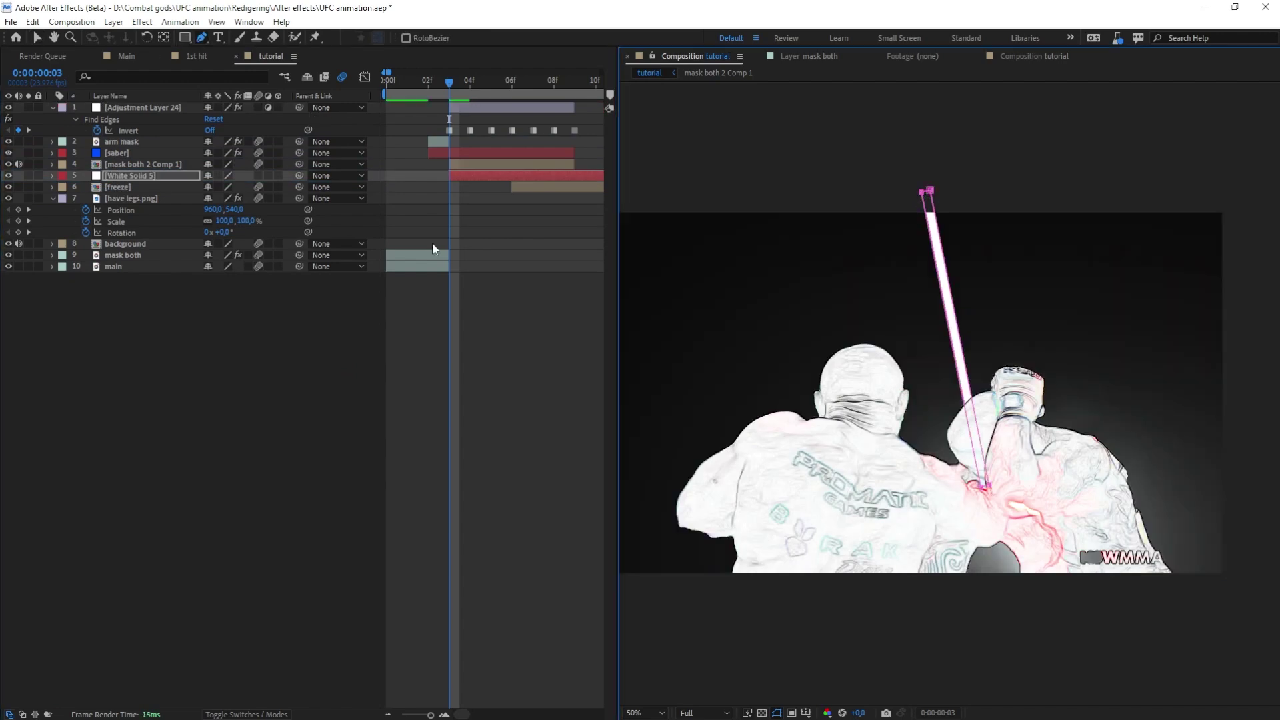
left_click(52, 175)
left_click(65, 188)
left_click(76, 198)
left_click(97, 244)
left_click_drag(449, 81, 574, 83)
key("Page_Up")
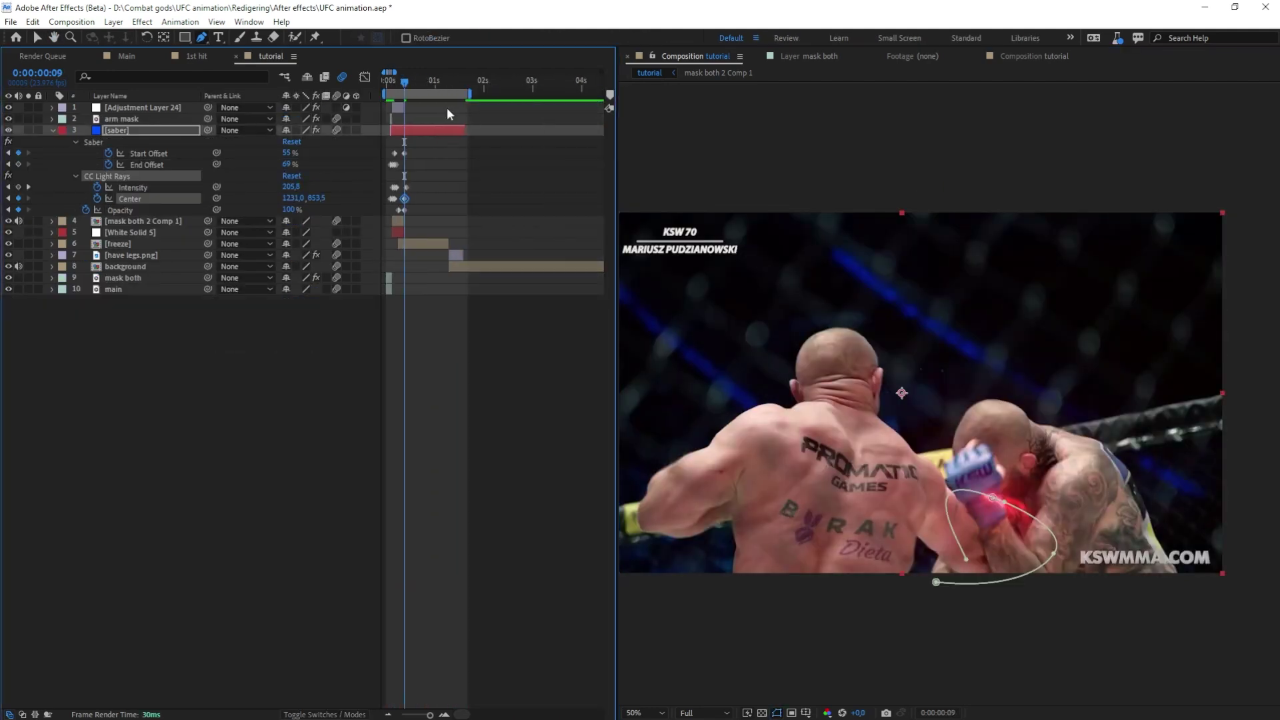
- At 01:06, keyframe a higher CC Light Rays Intensity and ease its curve in the Graph Editor
left_click_drag(459, 84, 474, 94)
left_click_drag(286, 187, 241, 188)
left_click_drag(501, 175, 429, 196)
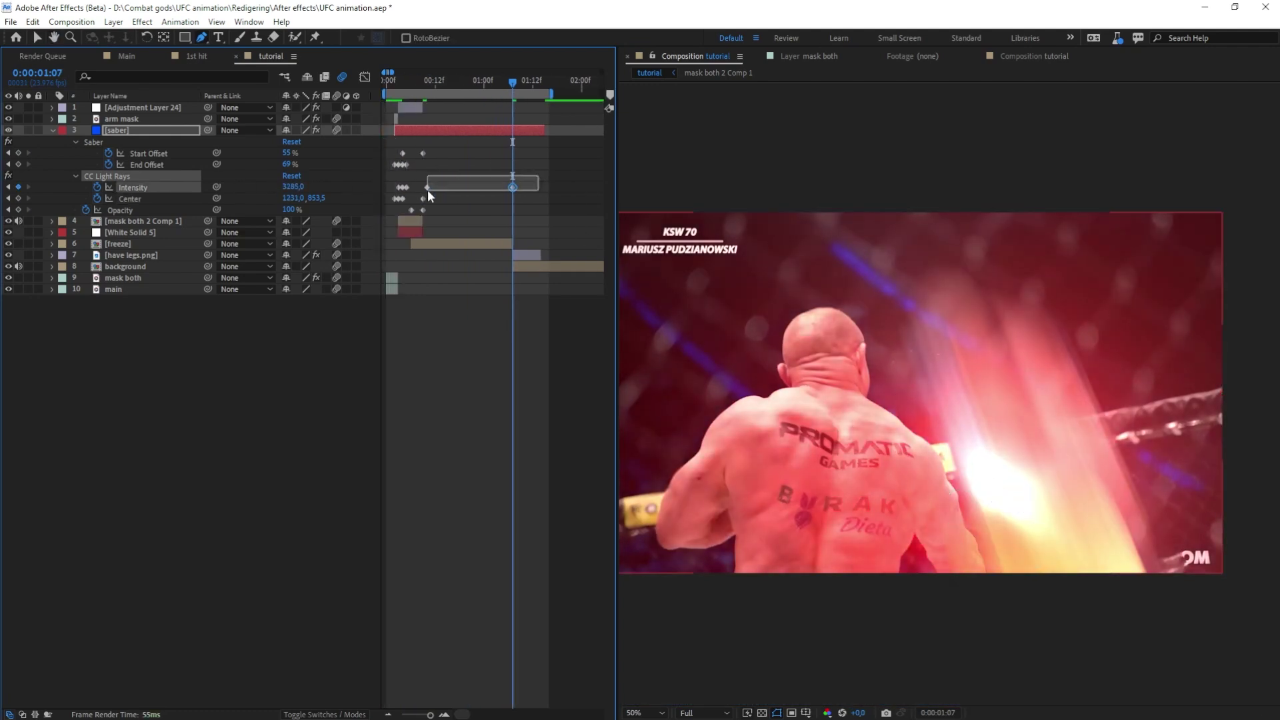
left_click(362, 79)
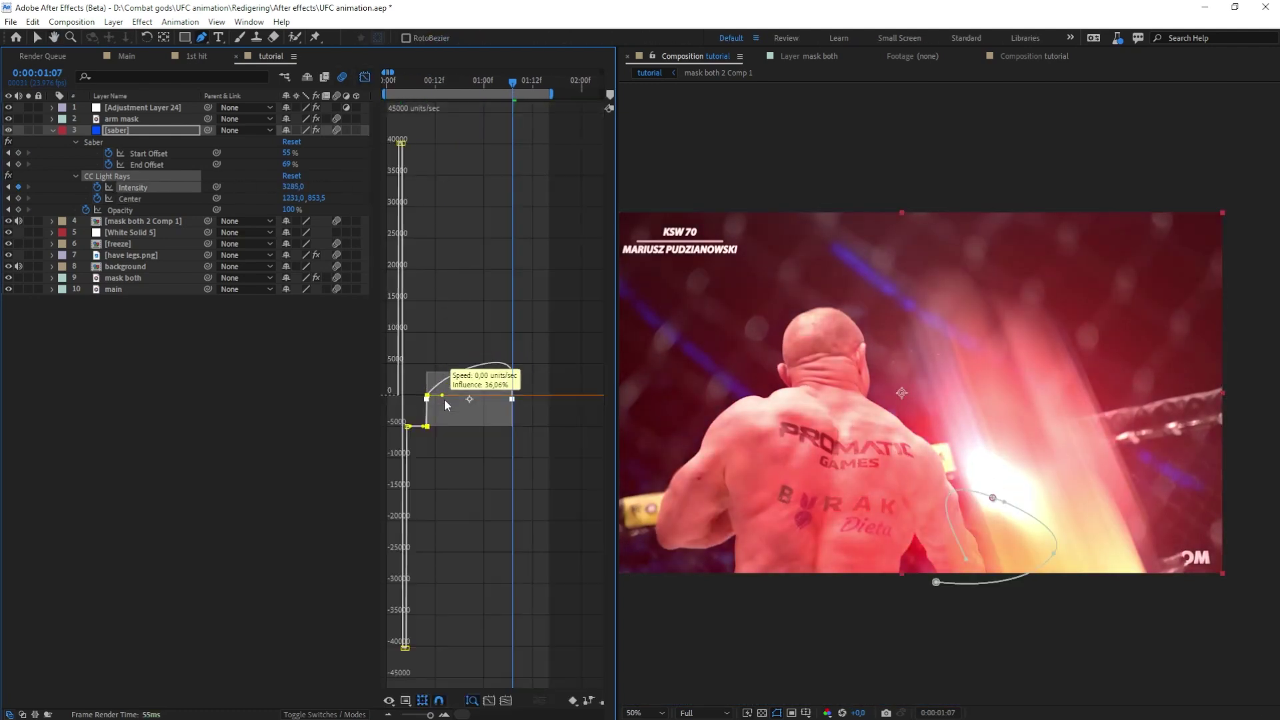
left_click(365, 76)
key("v")
key("space")
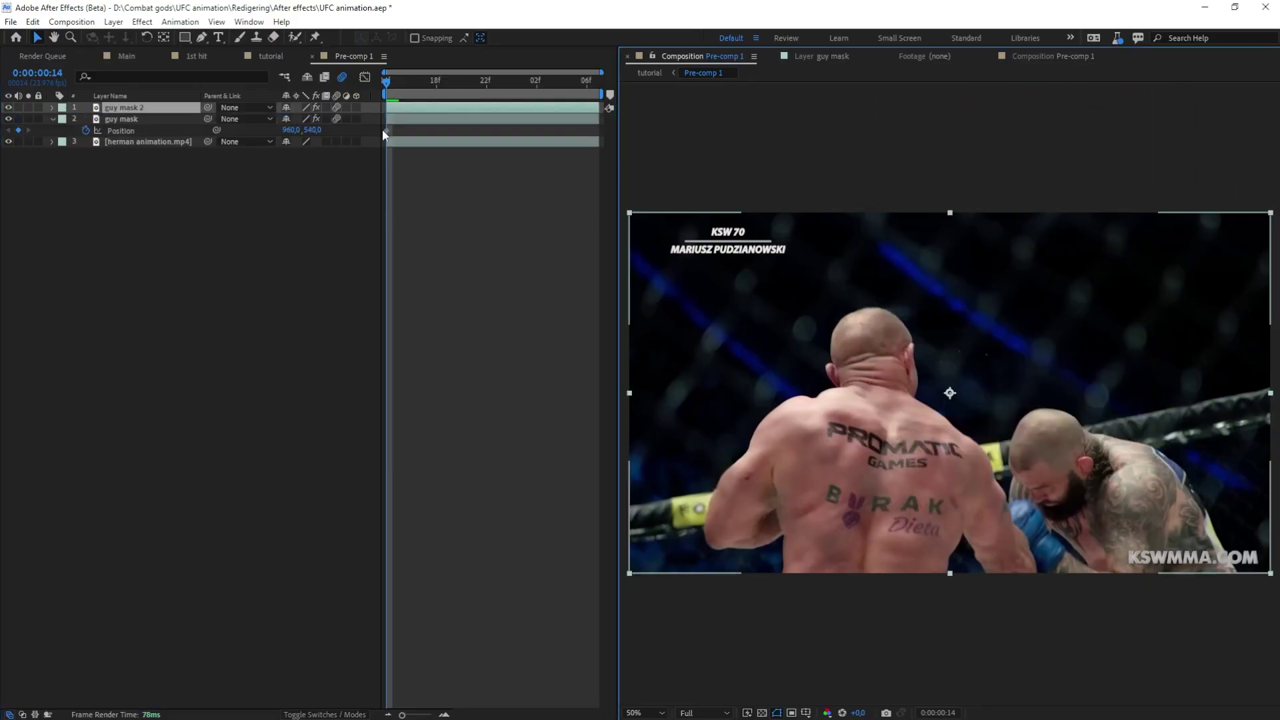
- Auto-trace masks around the right-hand fighter on the guy mask 2 layer
left_click(132, 107)
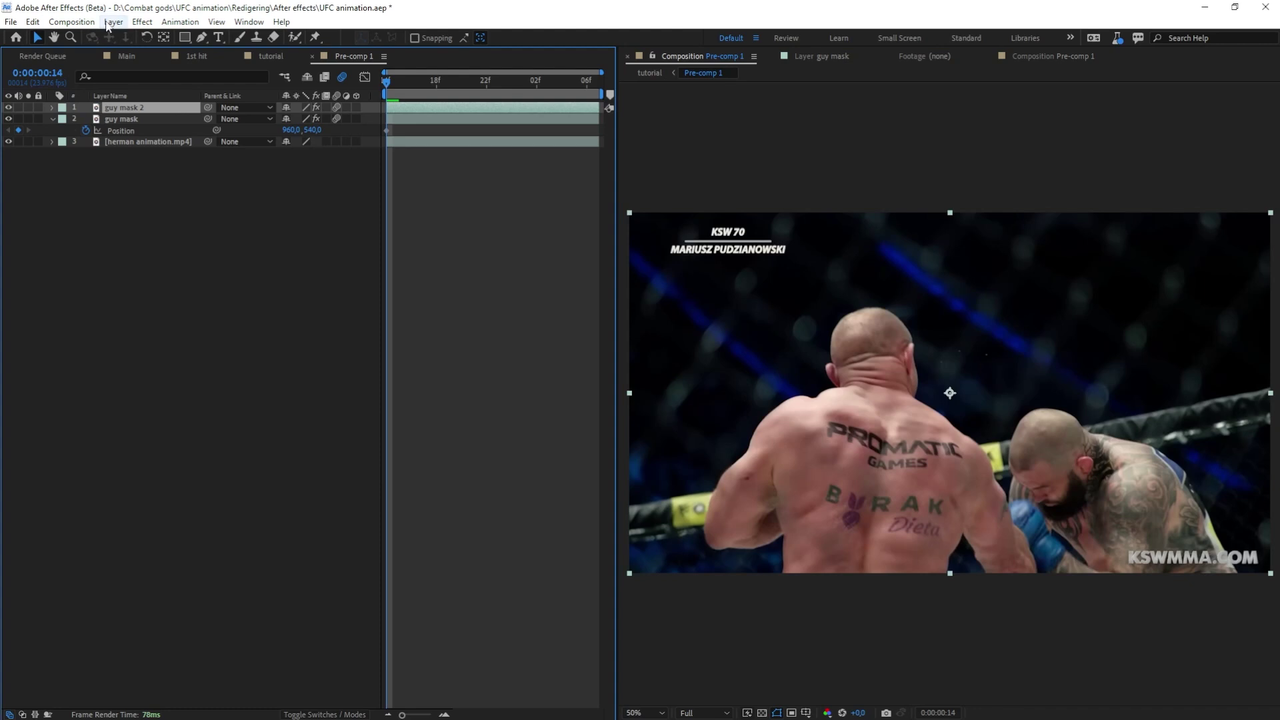
left_click(112, 22)
left_click(199, 463)
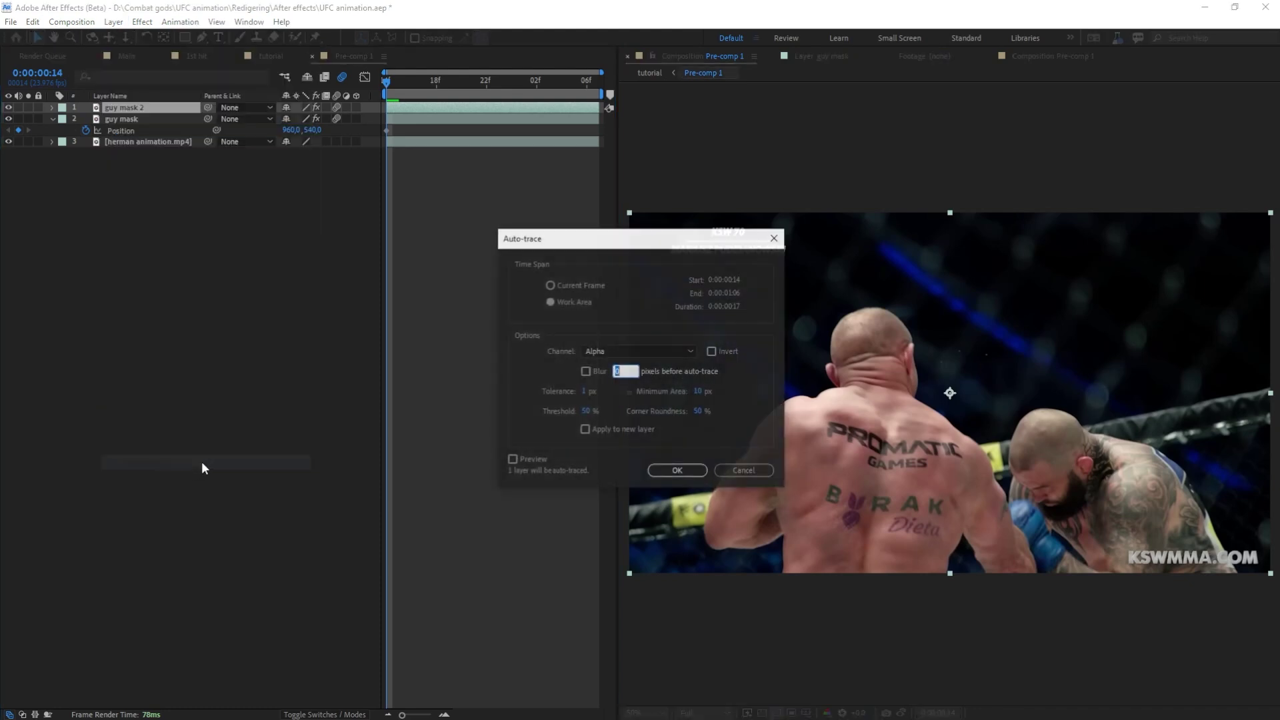
left_click(695, 476)
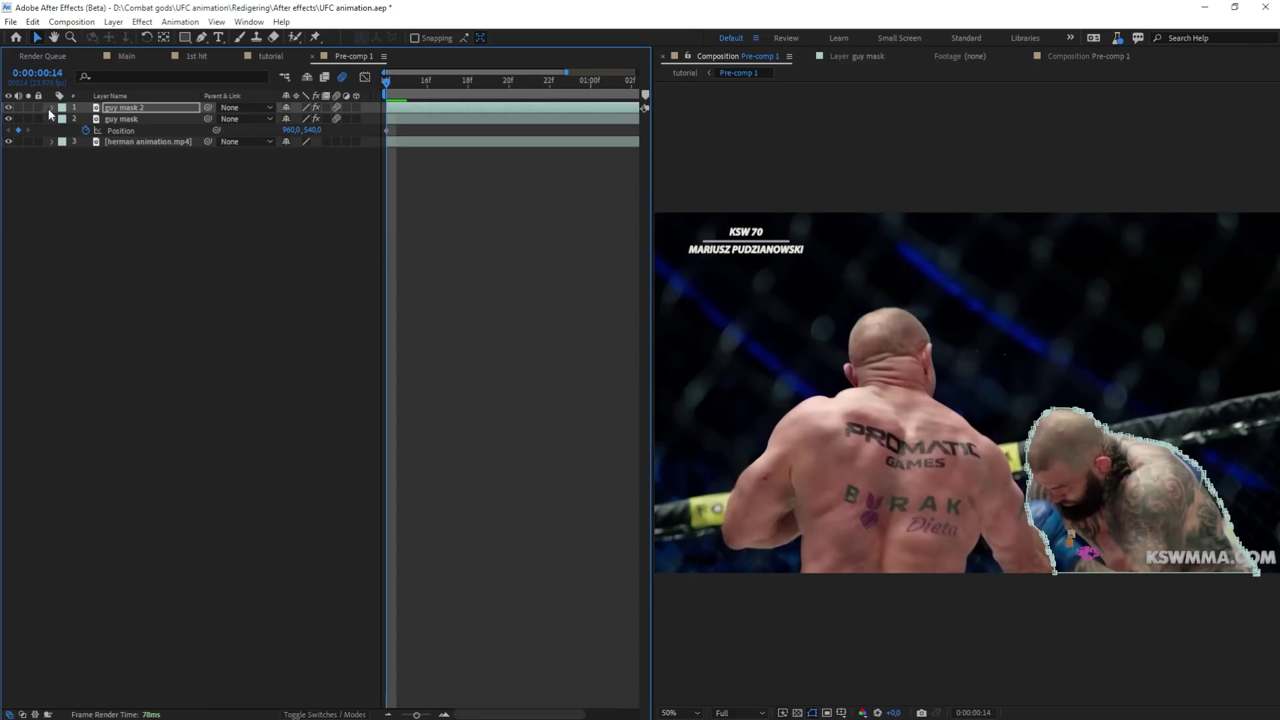
- Set the masks to Subtract with 26-pixel expansion, delete Roto Brush, and open Content-Aware Fill
key("m")
key("m")
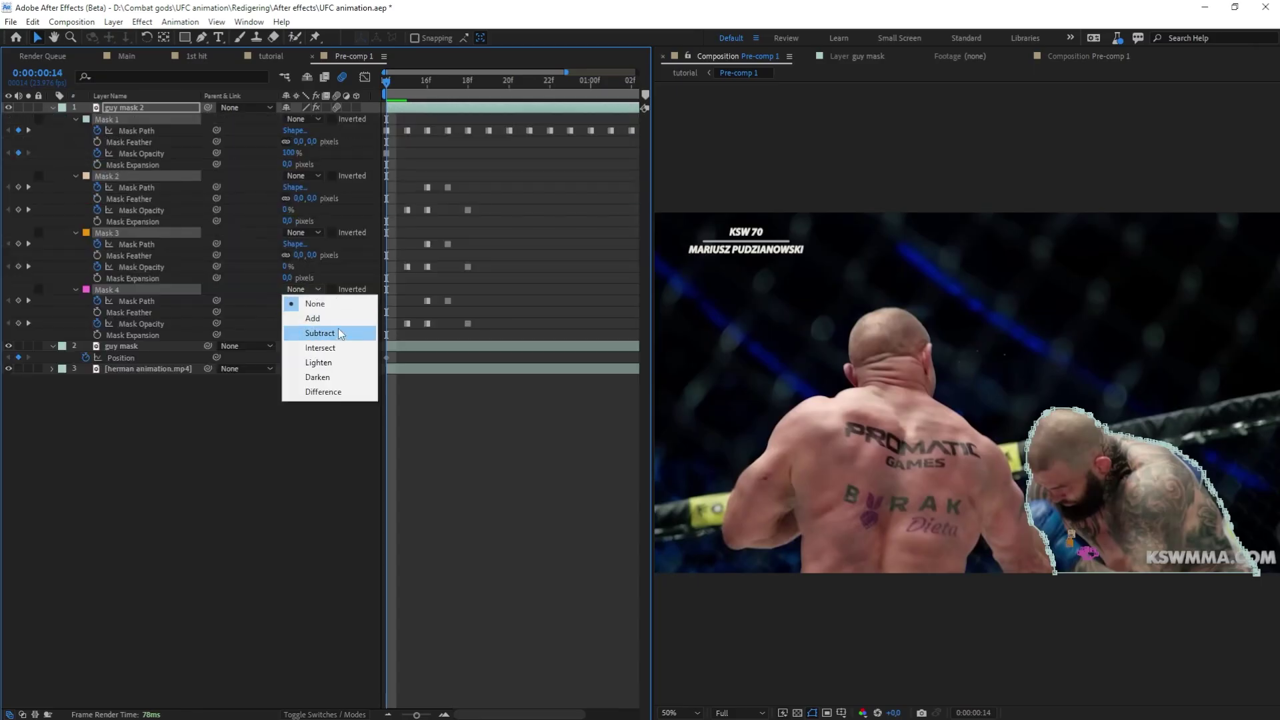
left_click(8, 379)
key("comma")
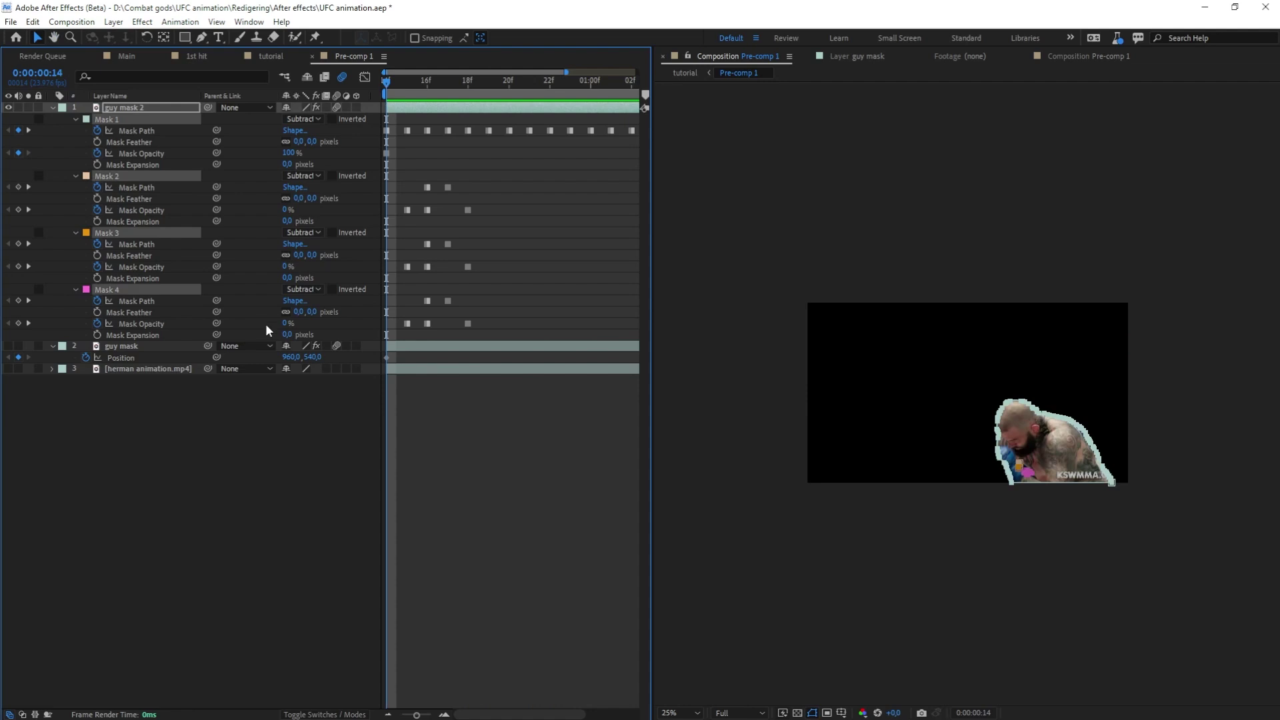
left_click_drag(301, 336, 305, 336)
key("F3")
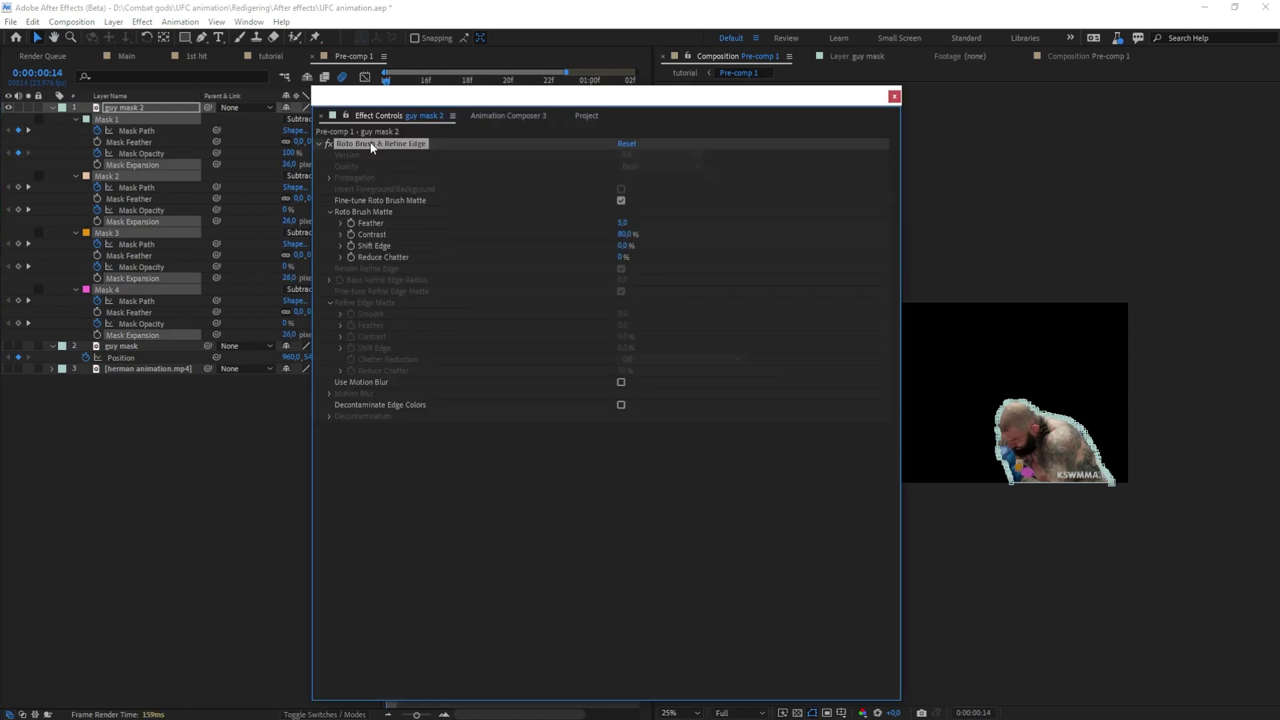
key("Delete")
key("F3")
left_click_drag(1033, 307, 653, 288)
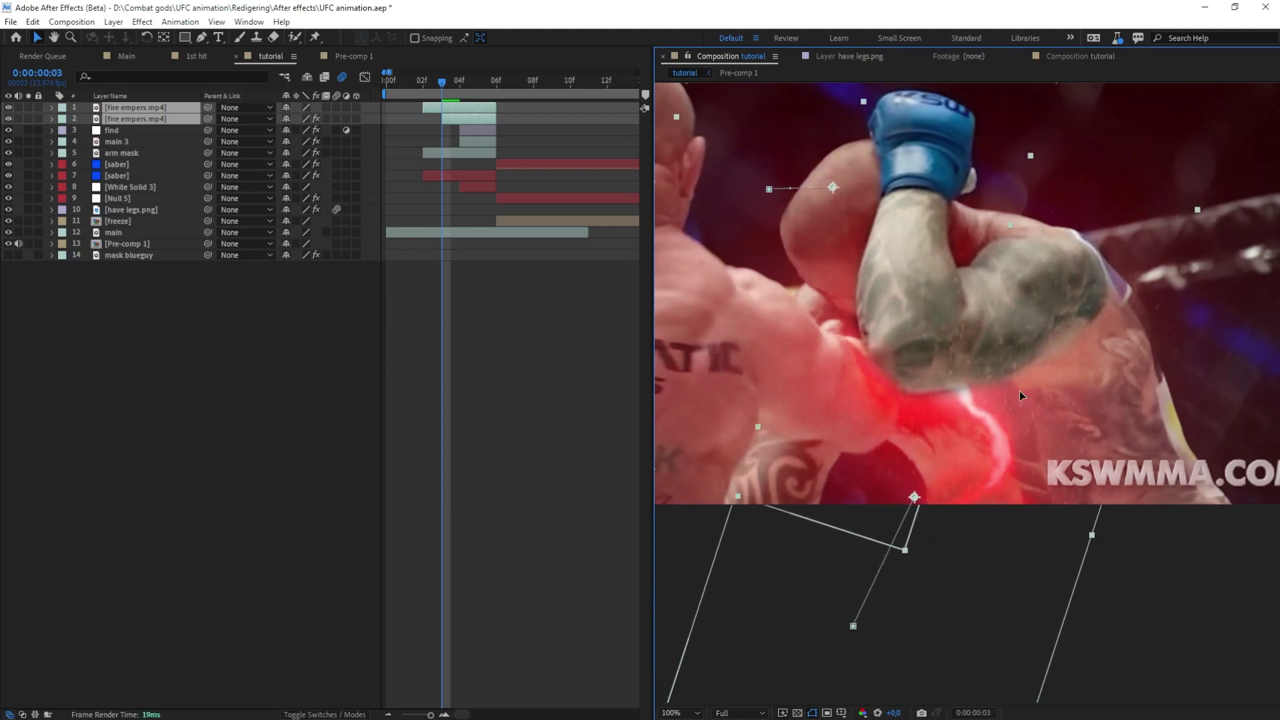
- Add a new adjustment layer above the top layer and apply Turbulent Displace to it
left_click(996, 418)
right_click(312, 368)
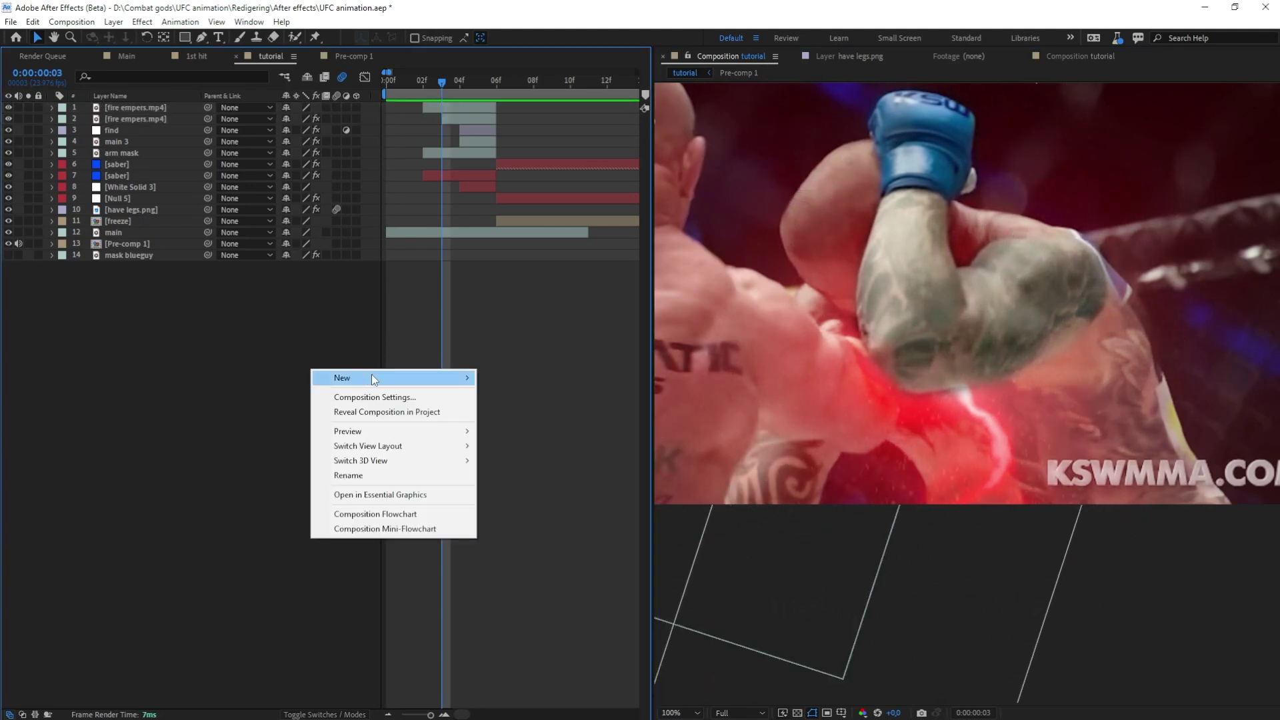
left_click(526, 477)
key("ctrl+space")
type("tur")
key("Return")
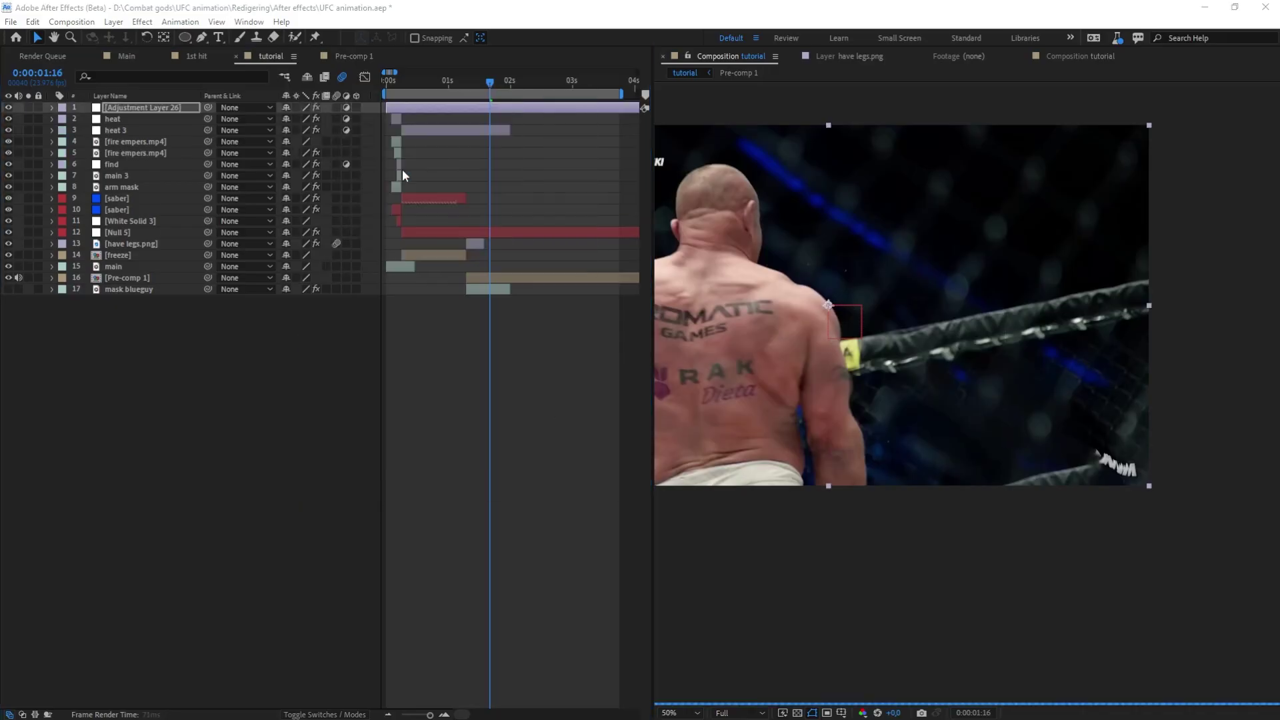
- Show the CC Light Burst keyframes at frame 02 and paste in the smoke and fire ember layers
key("u")
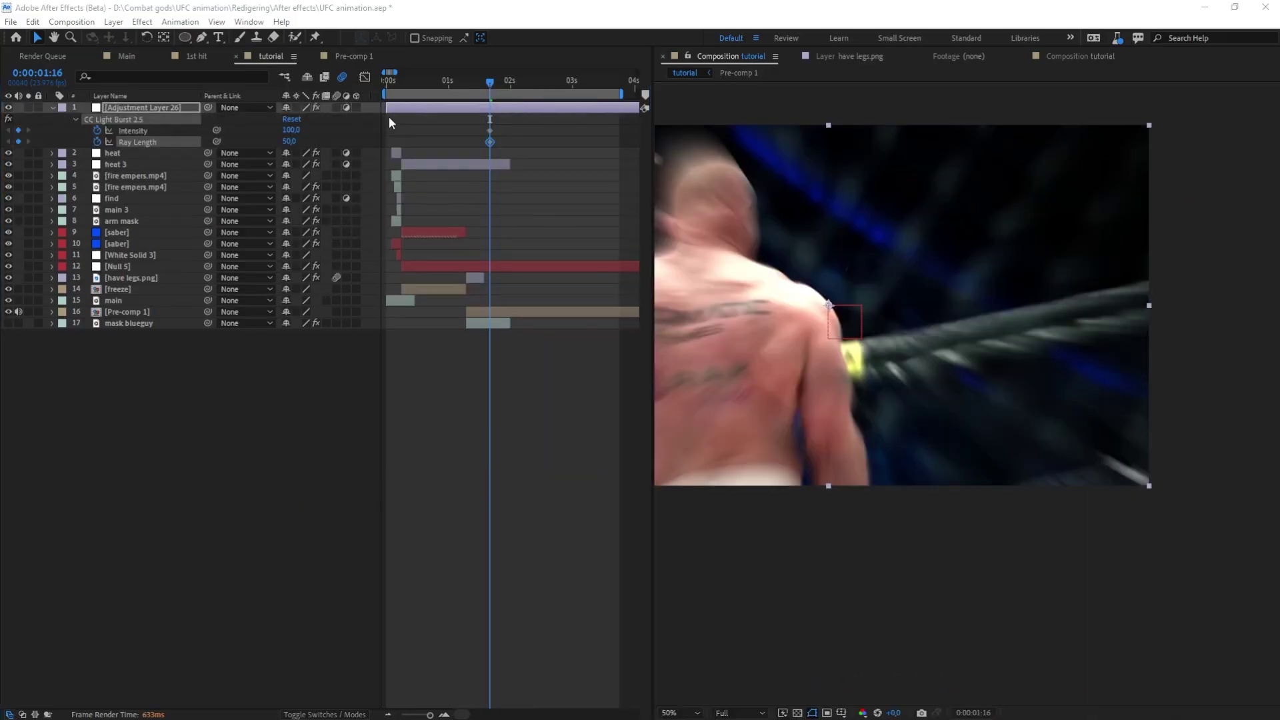
left_click(392, 80)
scroll(402, 86, "up", 5)
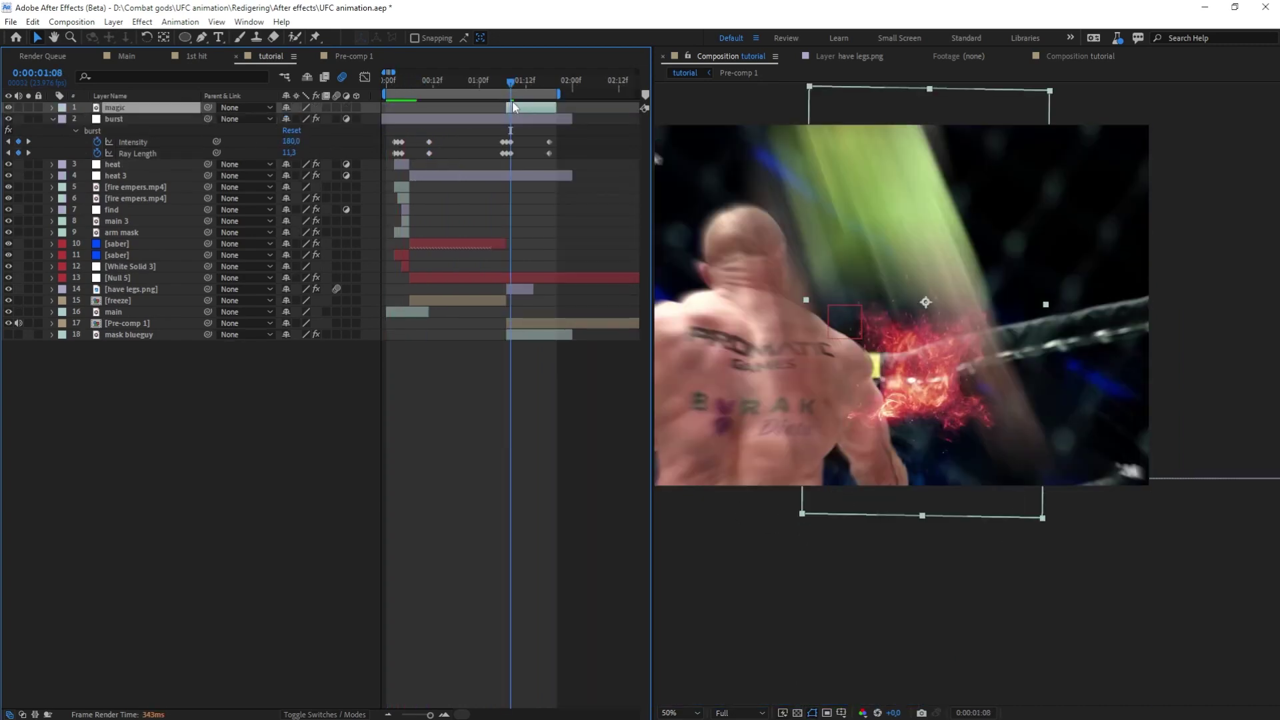
key("ctrl+v")
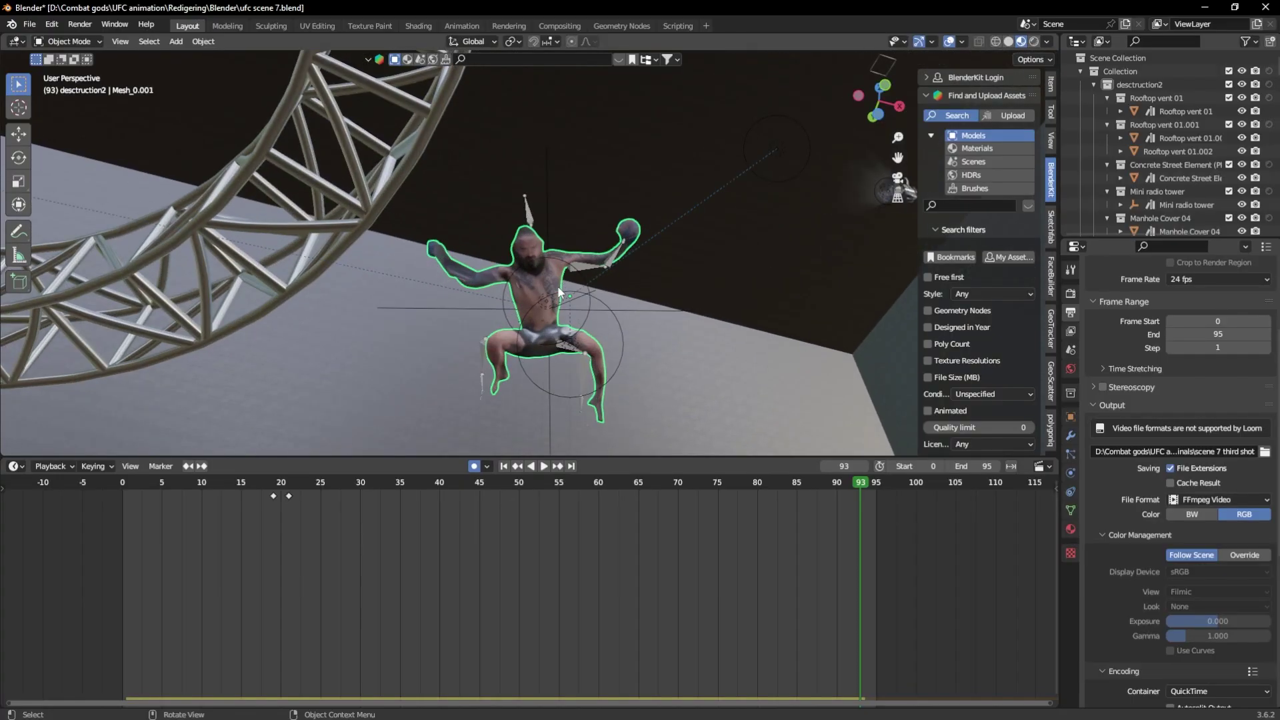
- Scroll up three notches in the current view
scroll(559, 292, "up", 6)
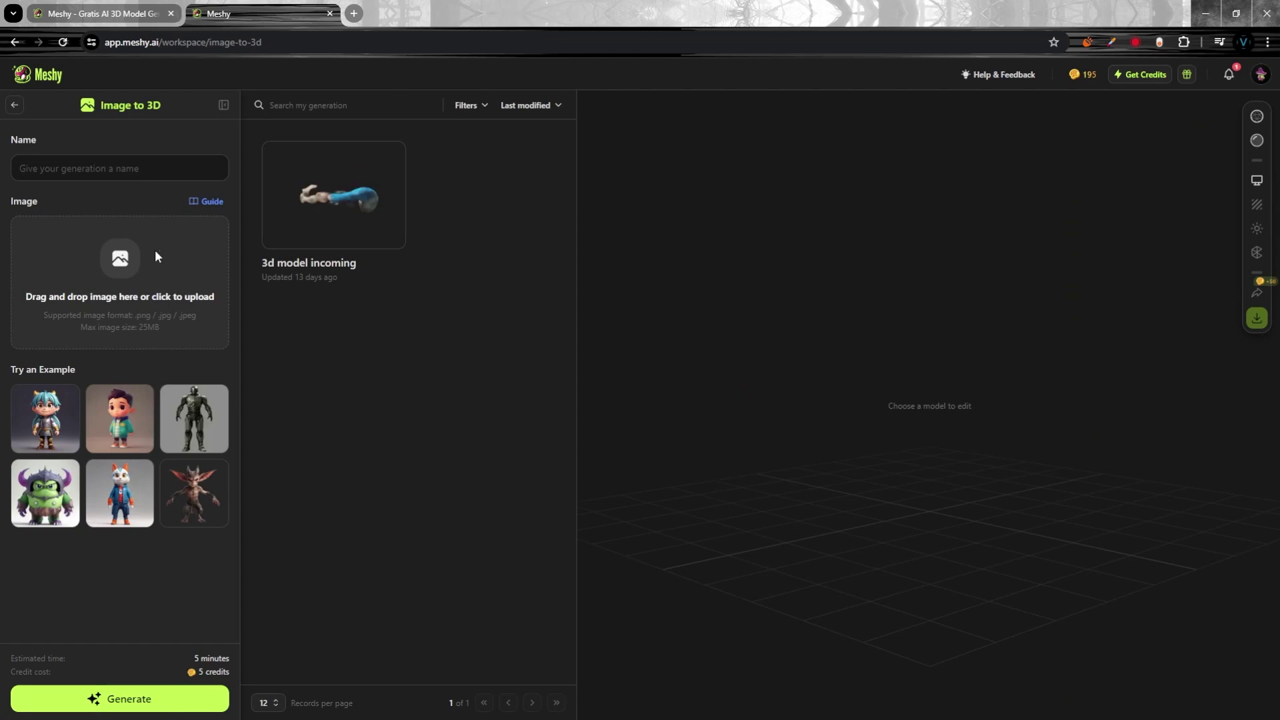
- Choose the fighter image from the Grafik folder in Meshy's Image to 3D upload area
left_click(156, 253)
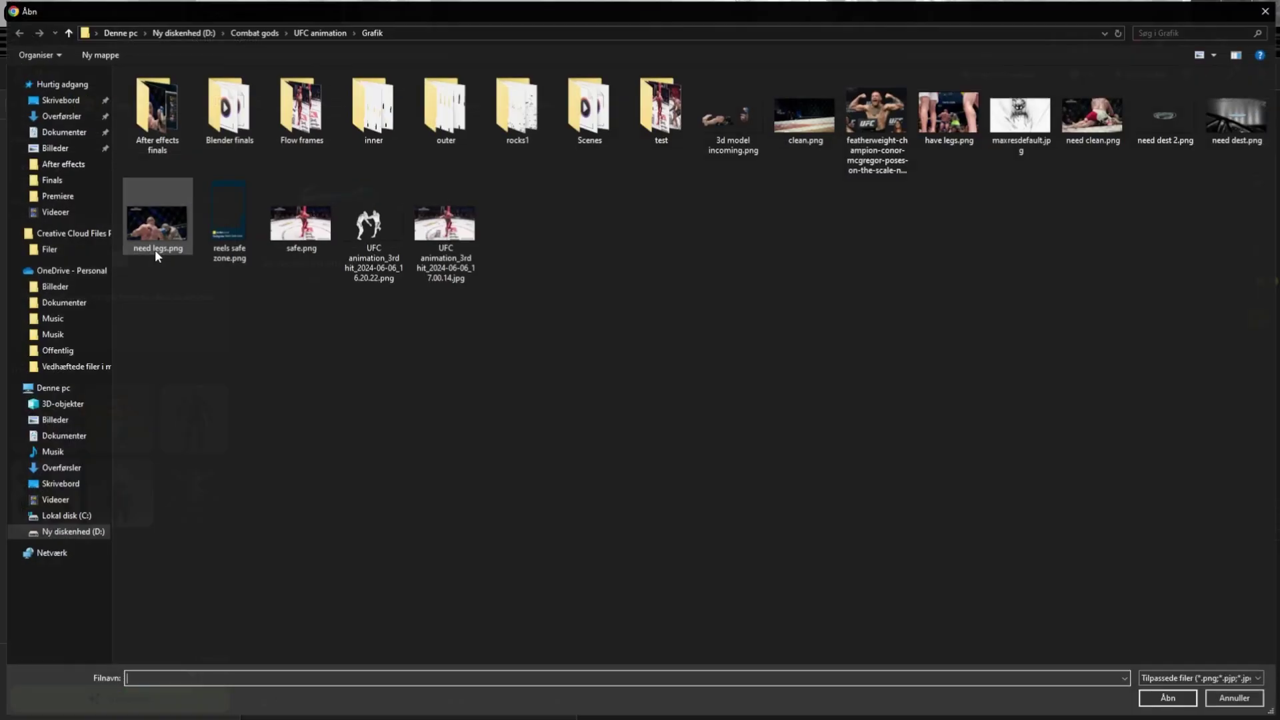
double_click(888, 142)
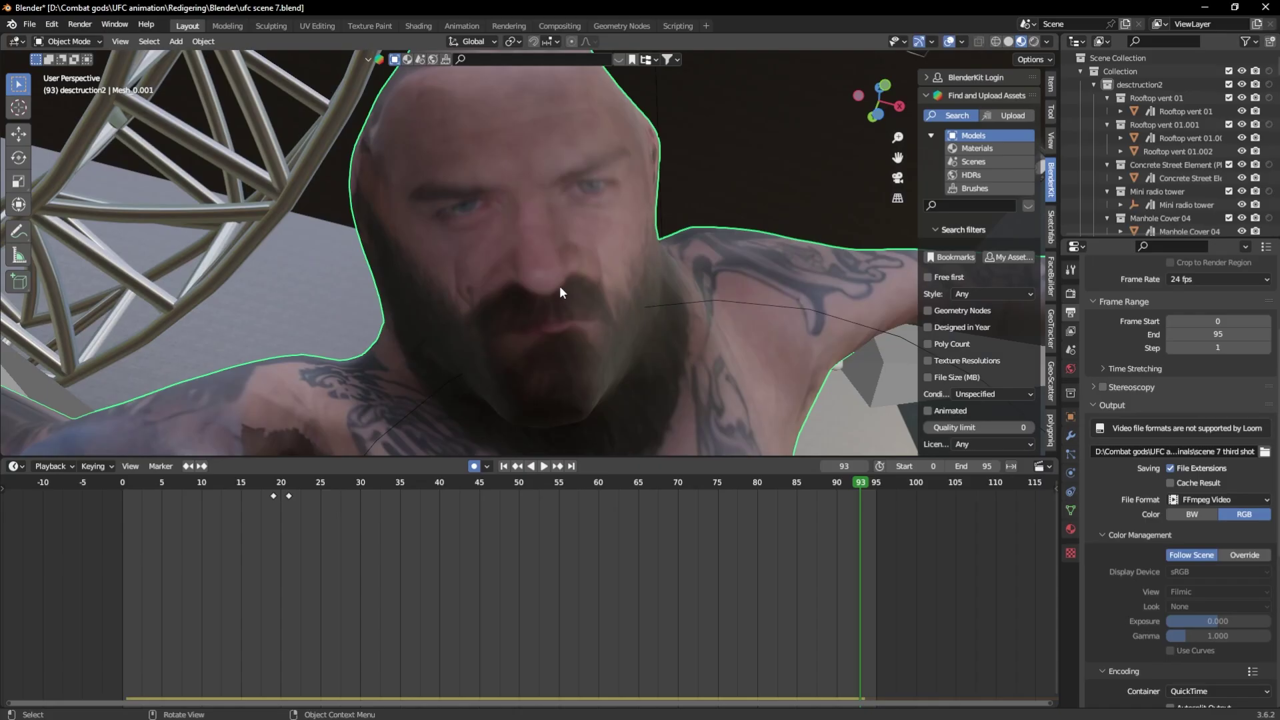
- Play back the finished fighter-and-shattering-wall animation
key("space")
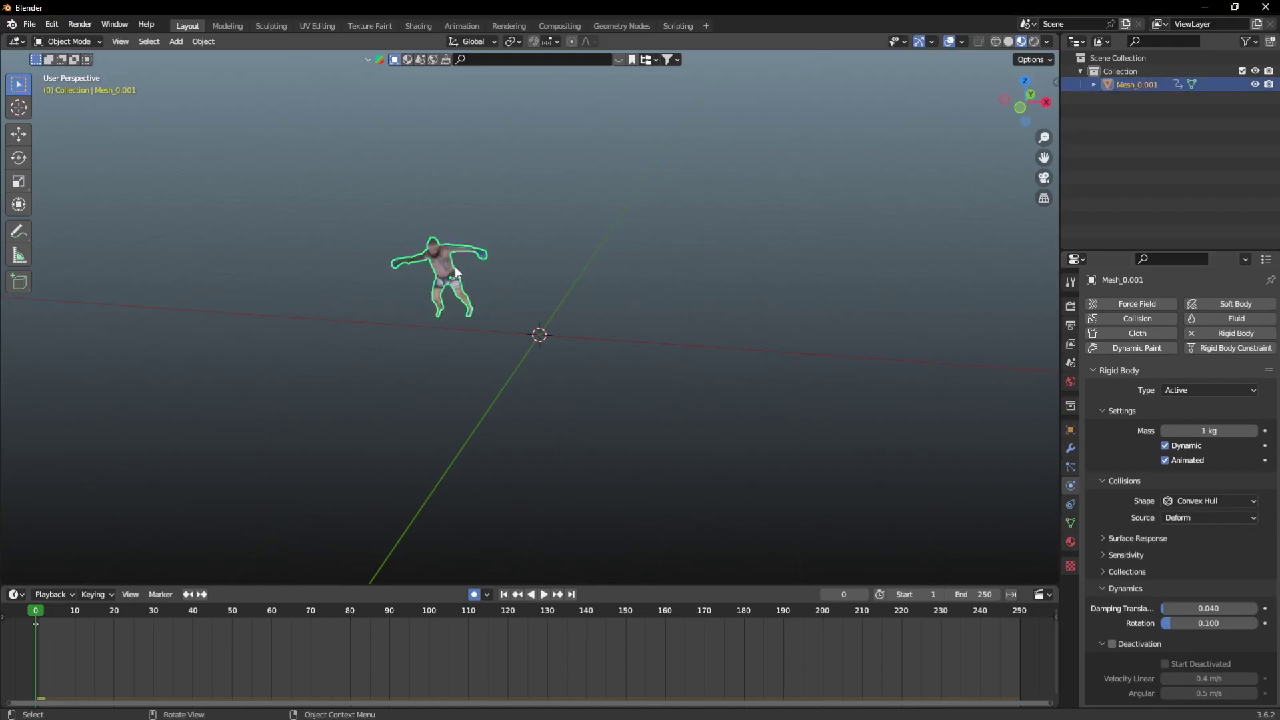
- Add a plane, scale it up into a large ground, and make it a passive rigid body
scroll(455, 265, "up", 5)
left_click(727, 266)
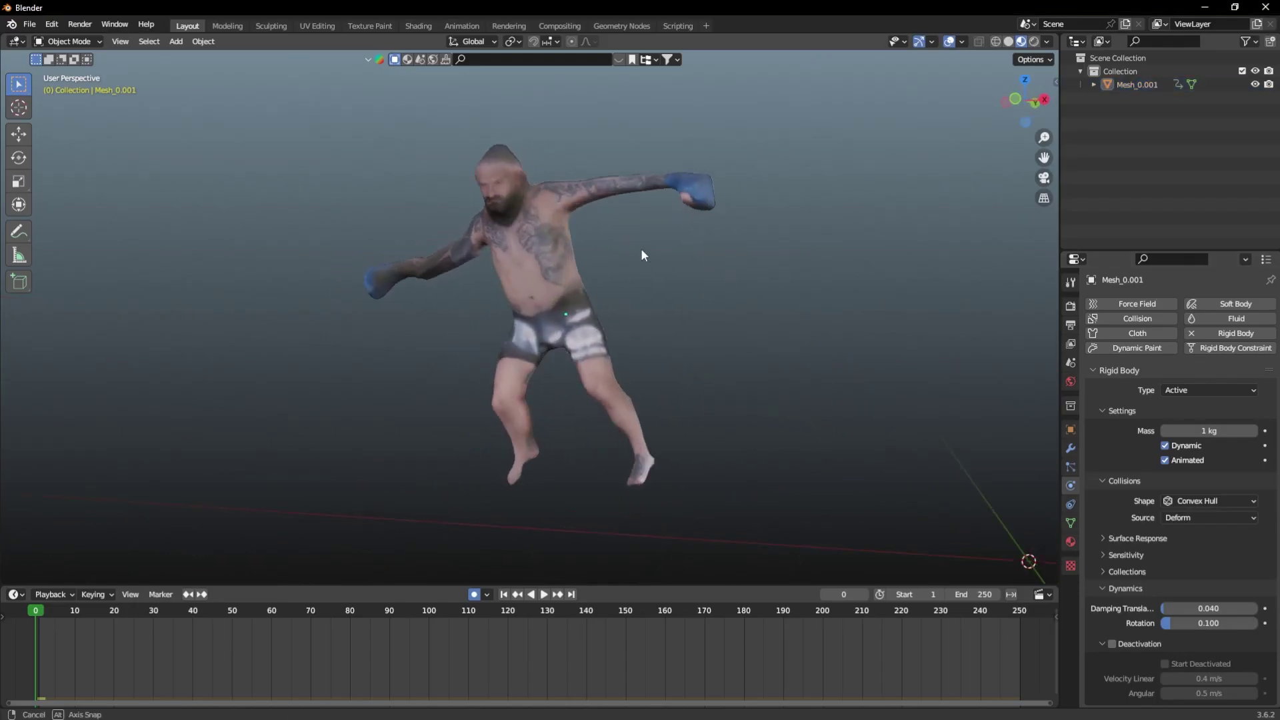
left_click_drag(641, 255, 653, 307)
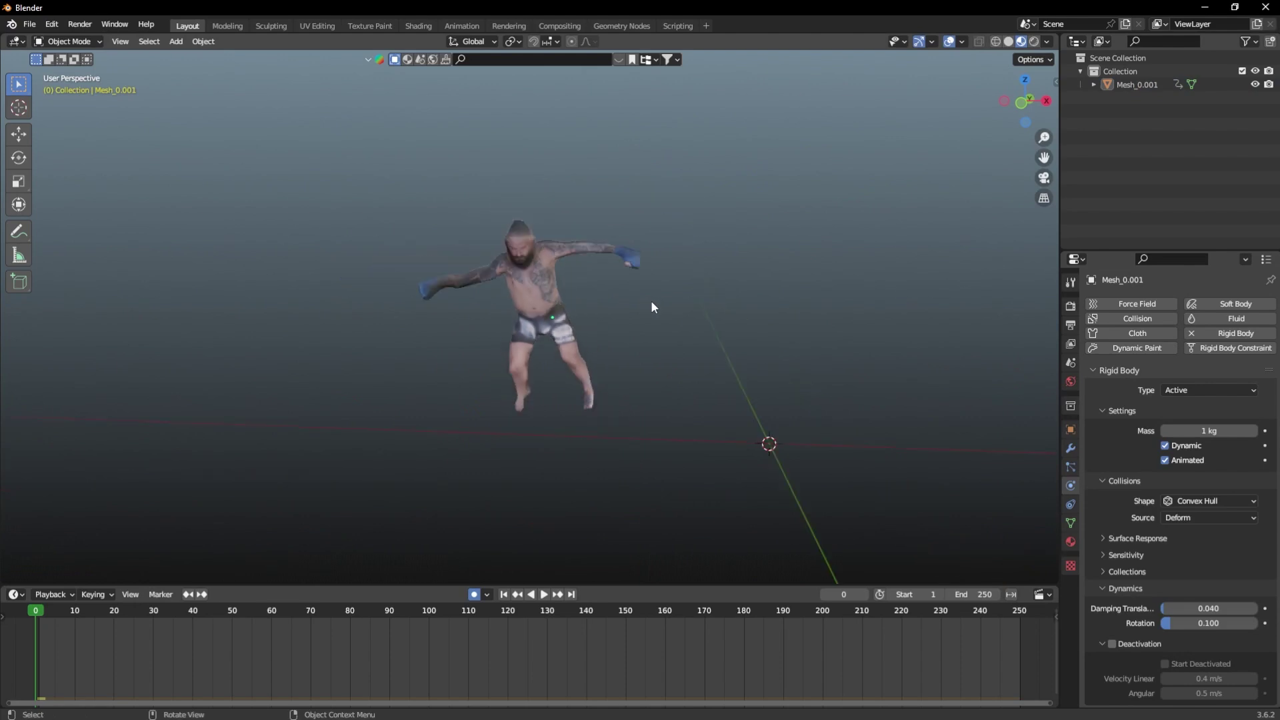
scroll(652, 307, "down", 6)
key("shift+a")
left_click(687, 319)
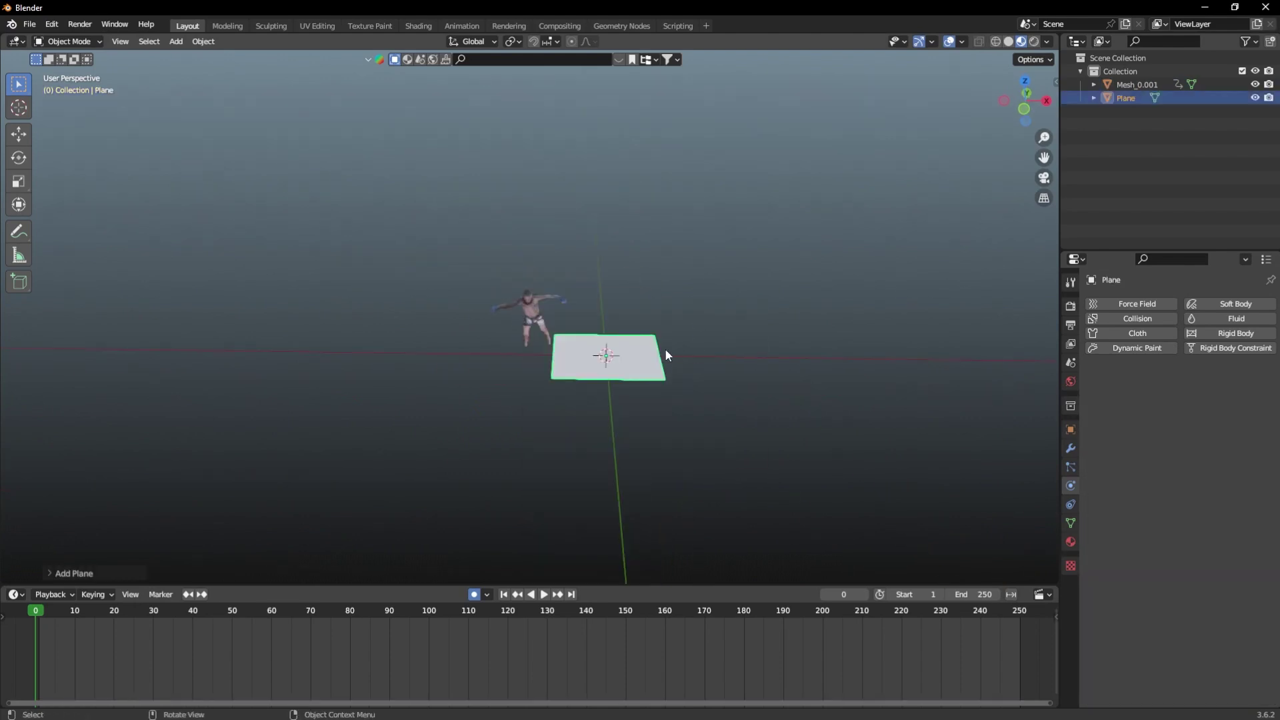
key("s")
left_click(1244, 343)
left_click(1238, 336)
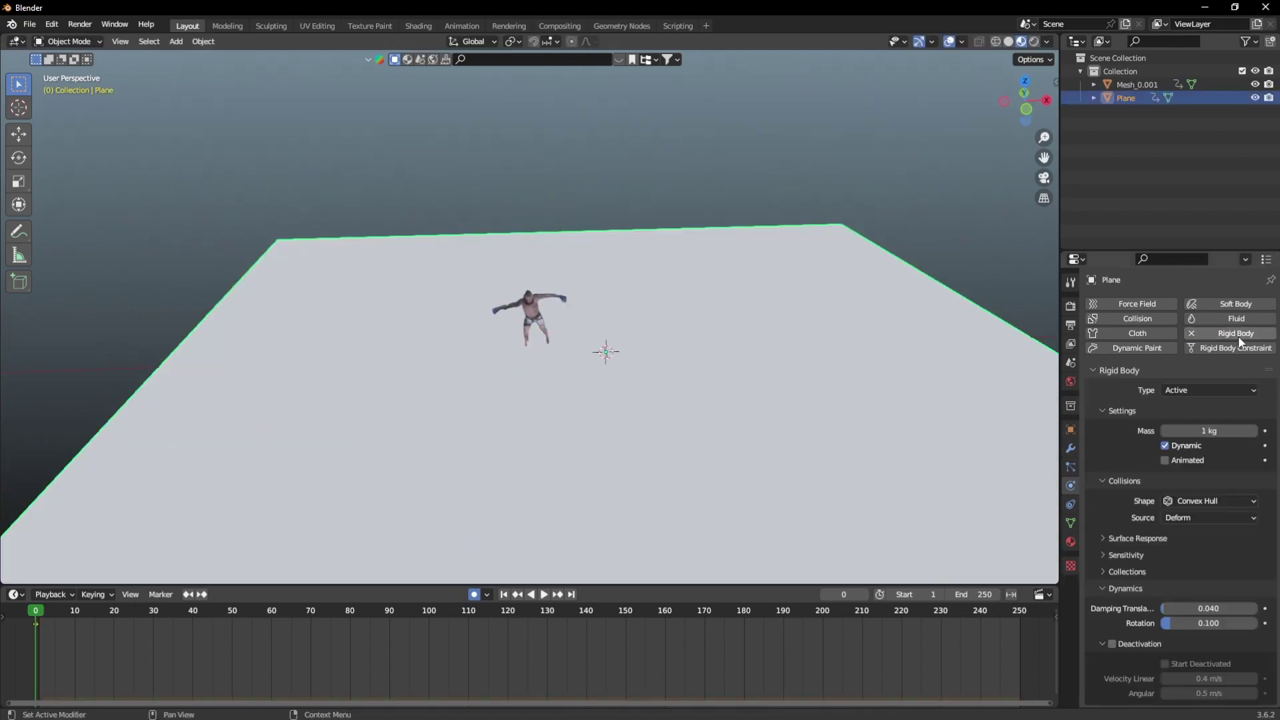
left_click(1190, 388)
left_click(1188, 418)
- Give the fighter model Mesh_0.001 active rigid-body physics
left_click(555, 308)
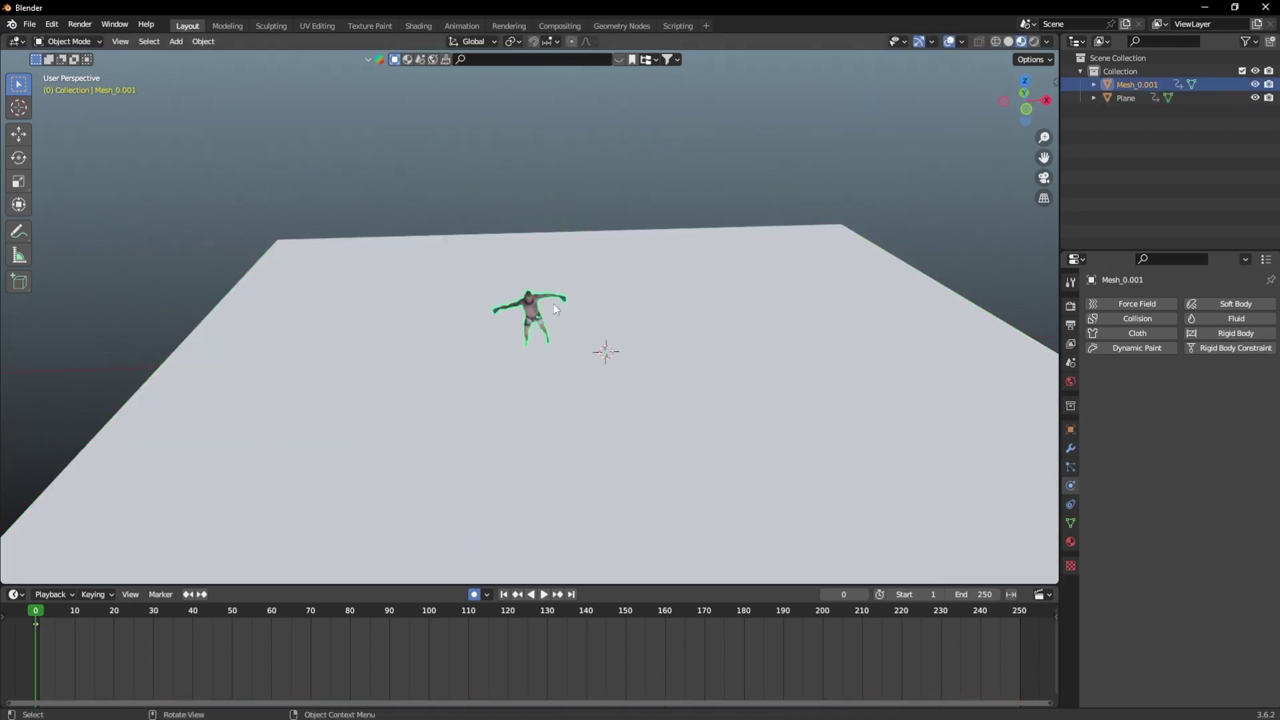
left_click(1231, 338)
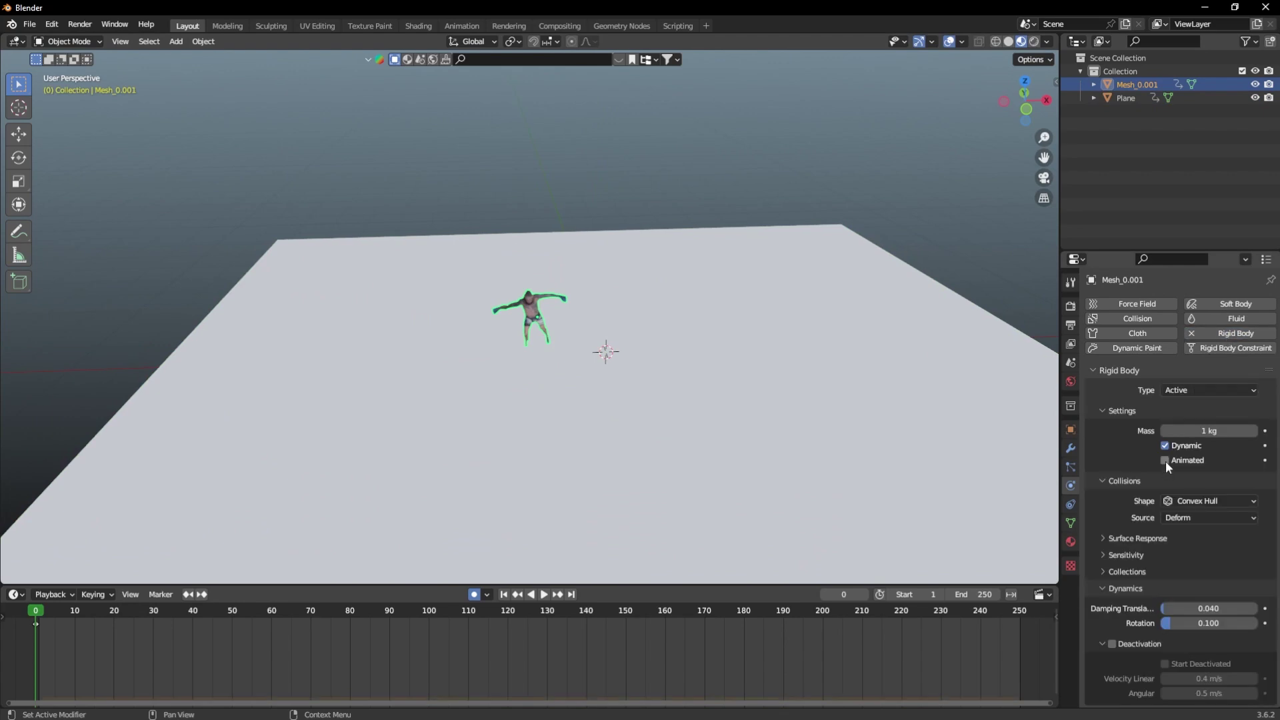
key("shift+a")
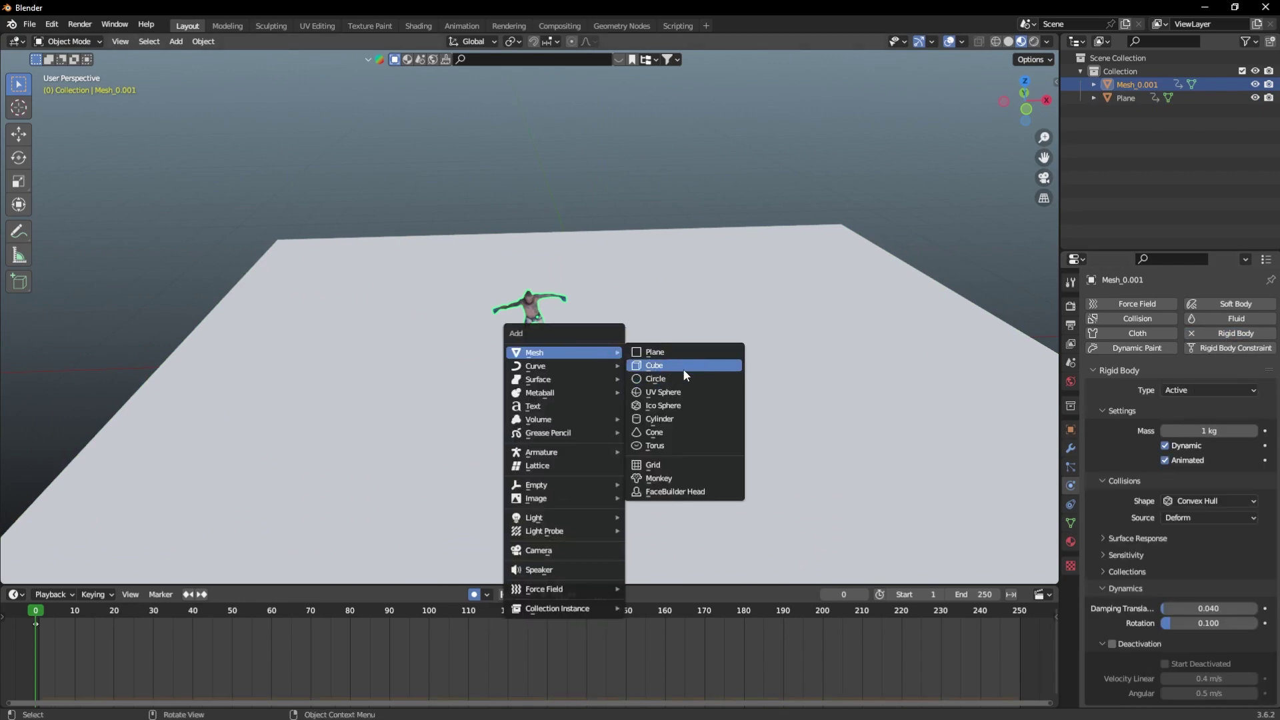
- Add a cube, lift it along Z, and subdivide its mesh in Edit Mode
left_click(684, 371)
key("g")
key("z")
key("Tab")
right_click(730, 258)
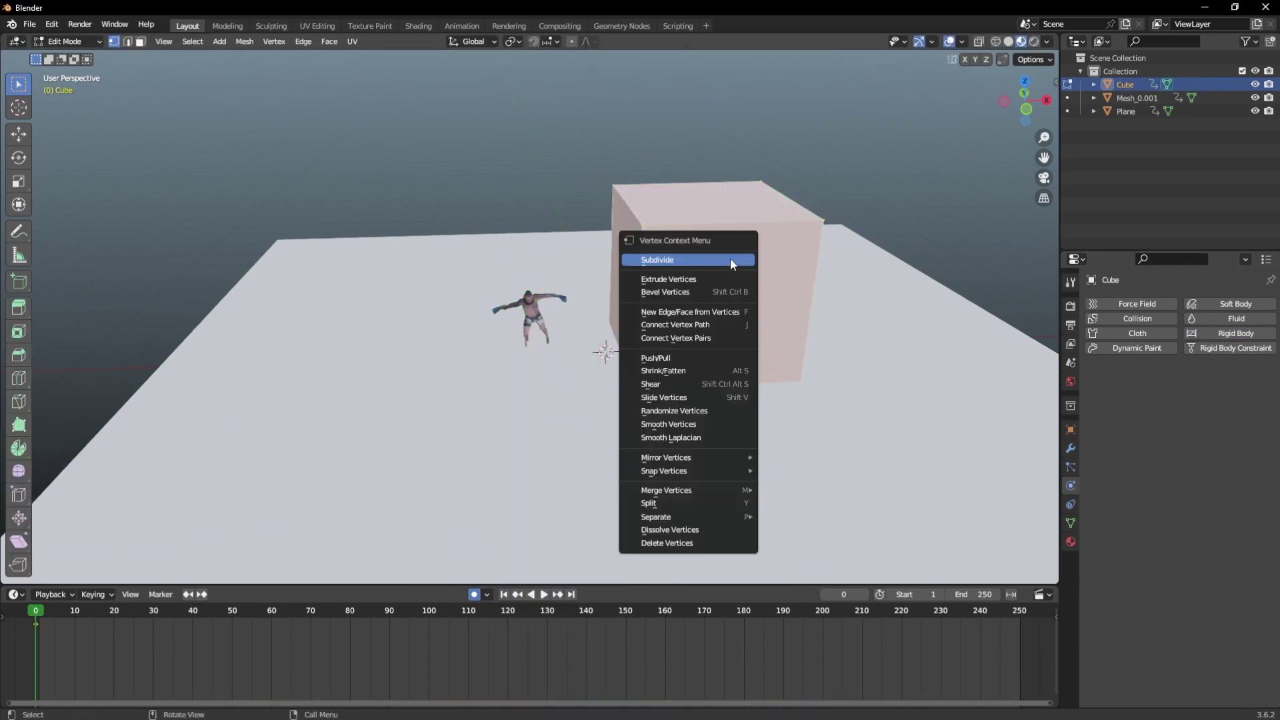
left_click(730, 258)
- Bring up Quick Effects > Cell Fracture settings for the cube, with Source Limit 250
right_click(730, 258)
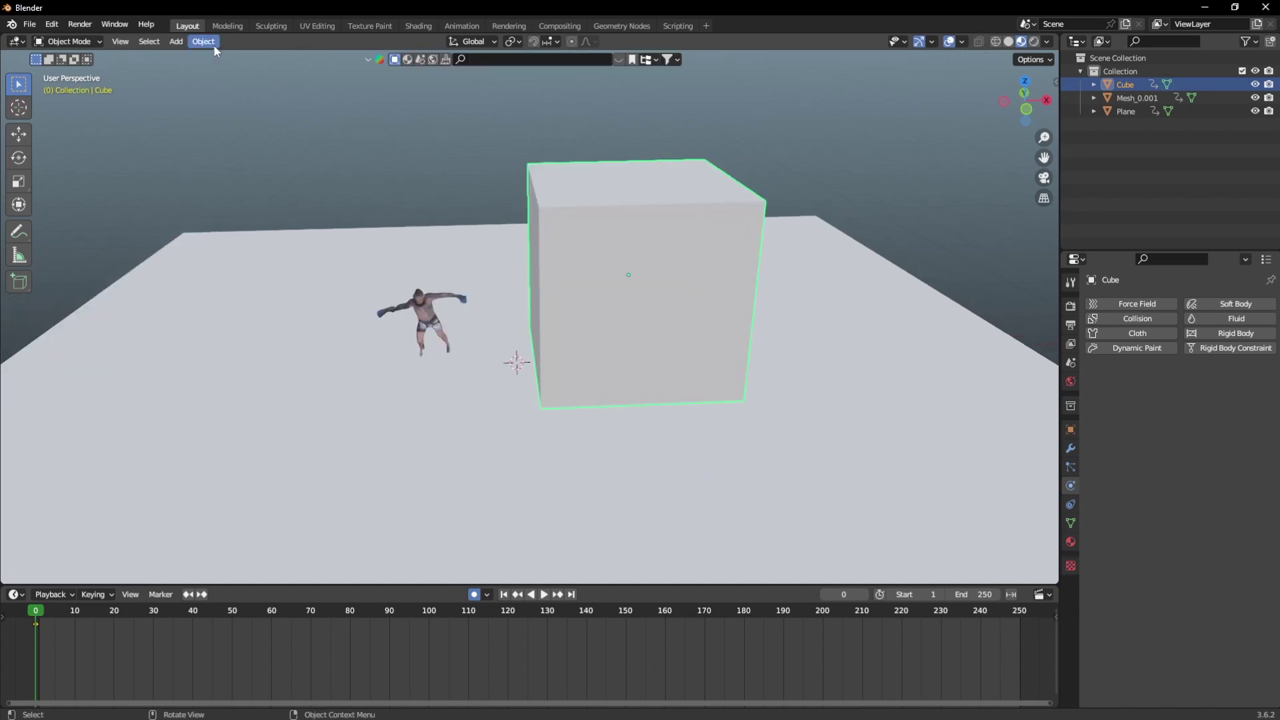
left_click(208, 42)
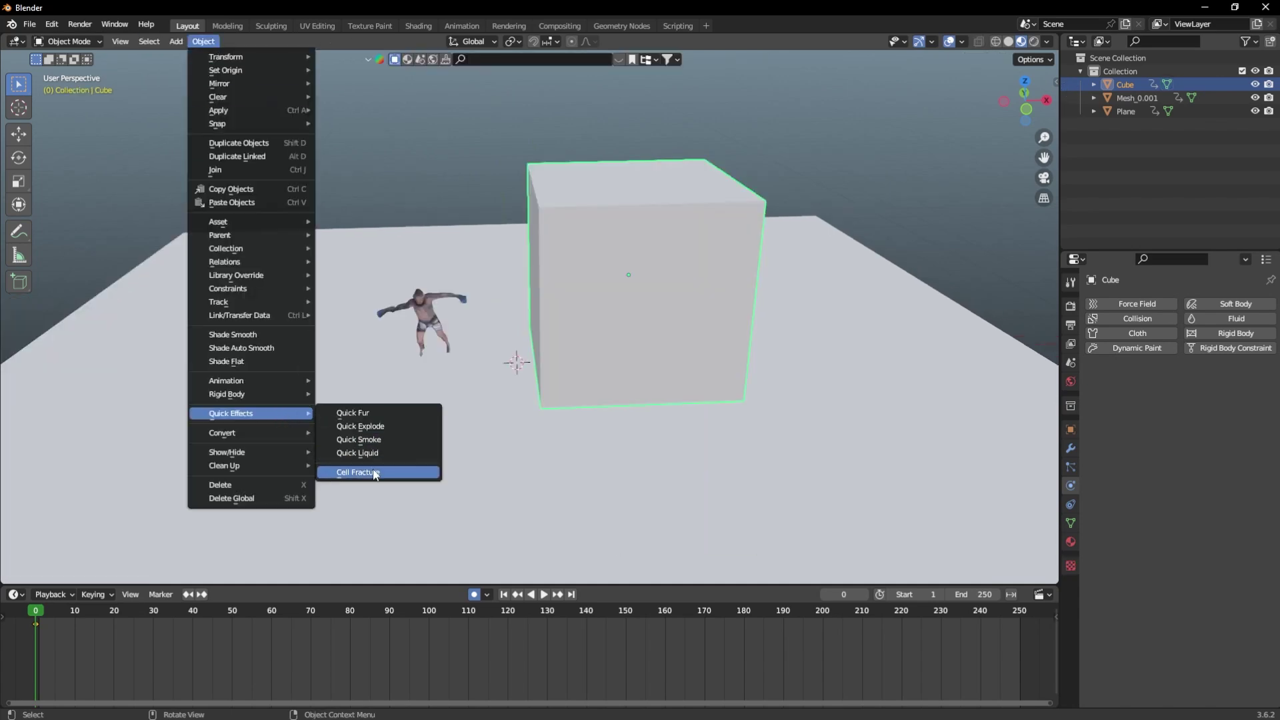
left_click(376, 474)
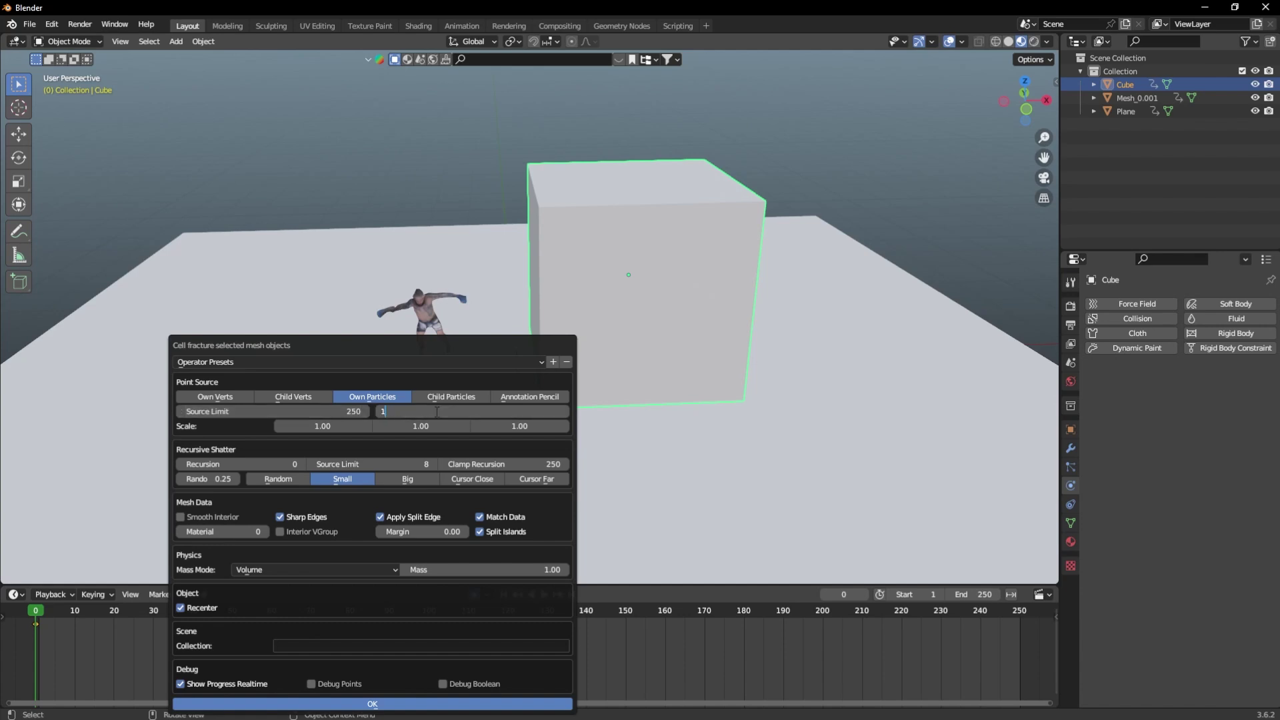
- Fracture the cube into Cube_cell pieces and give it a rigid body with deactivation enabled
left_click(392, 705)
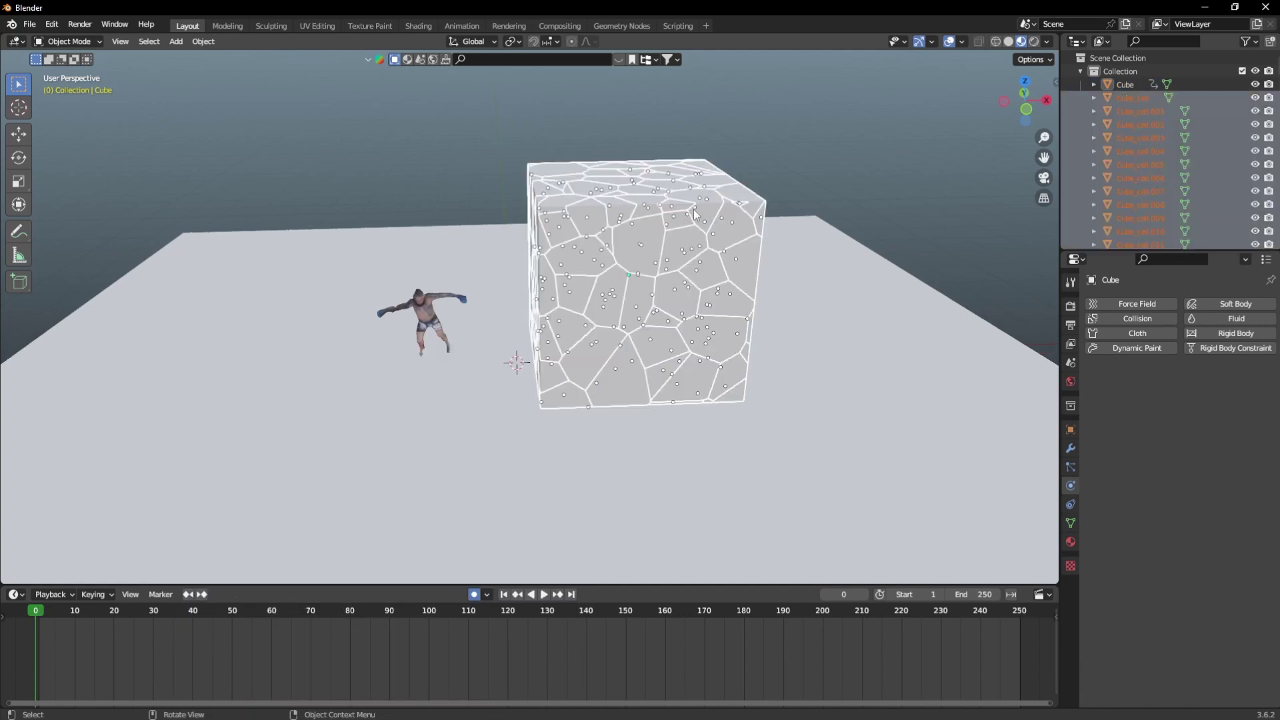
left_click(1229, 334)
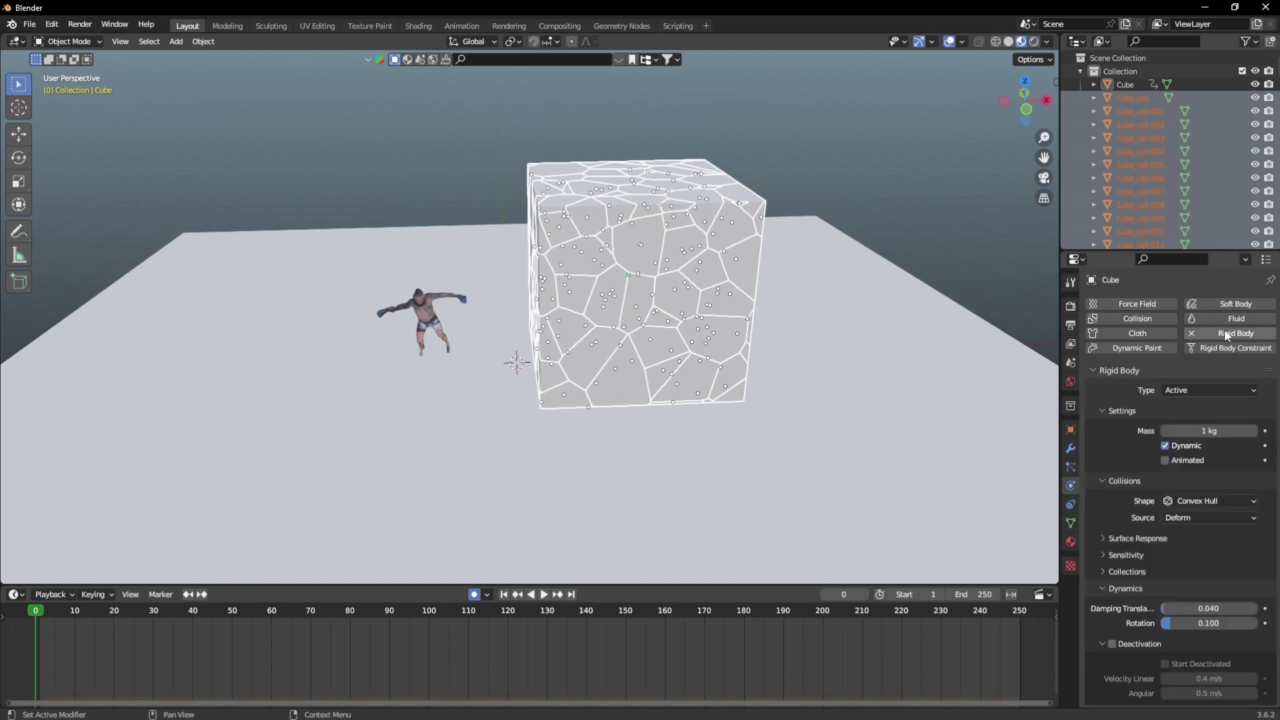
left_click(1112, 643)
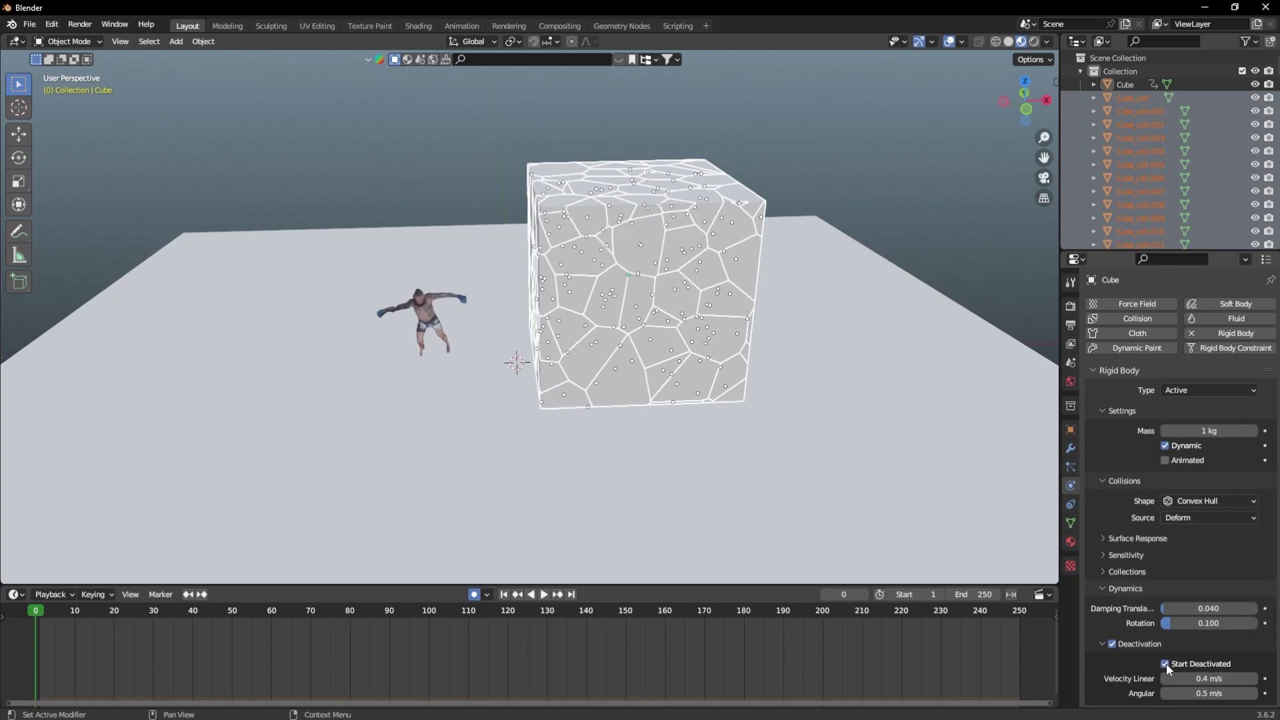
- Copy the rigid-body settings to all fragments, then move the fighter into the cube at frame 34
left_click(205, 42)
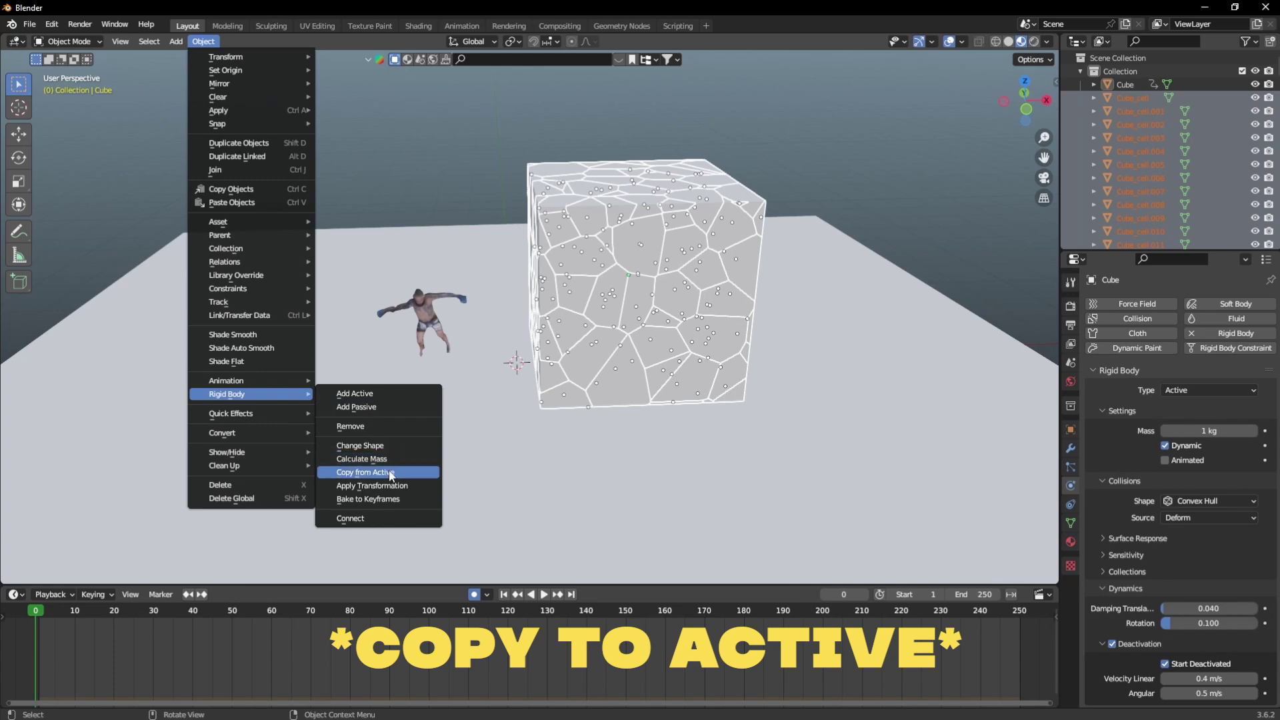
left_click(391, 473)
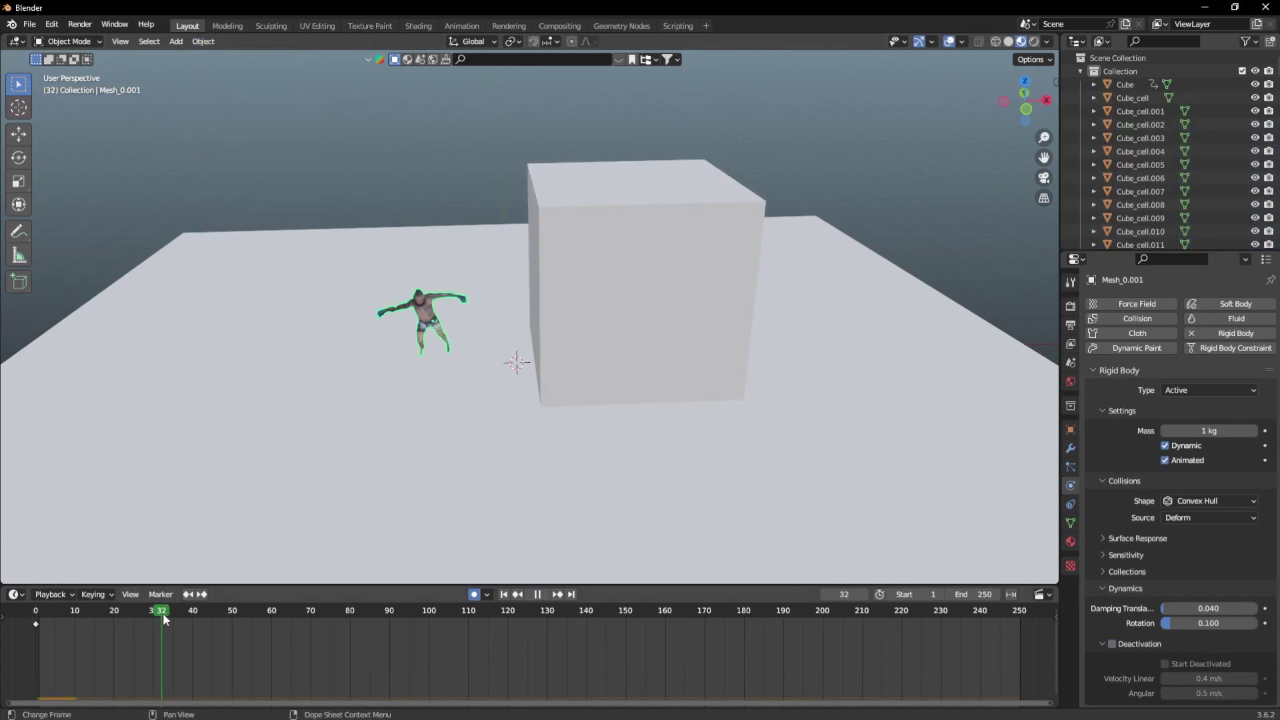
left_click_drag(162, 614, 169, 613)
key("g")
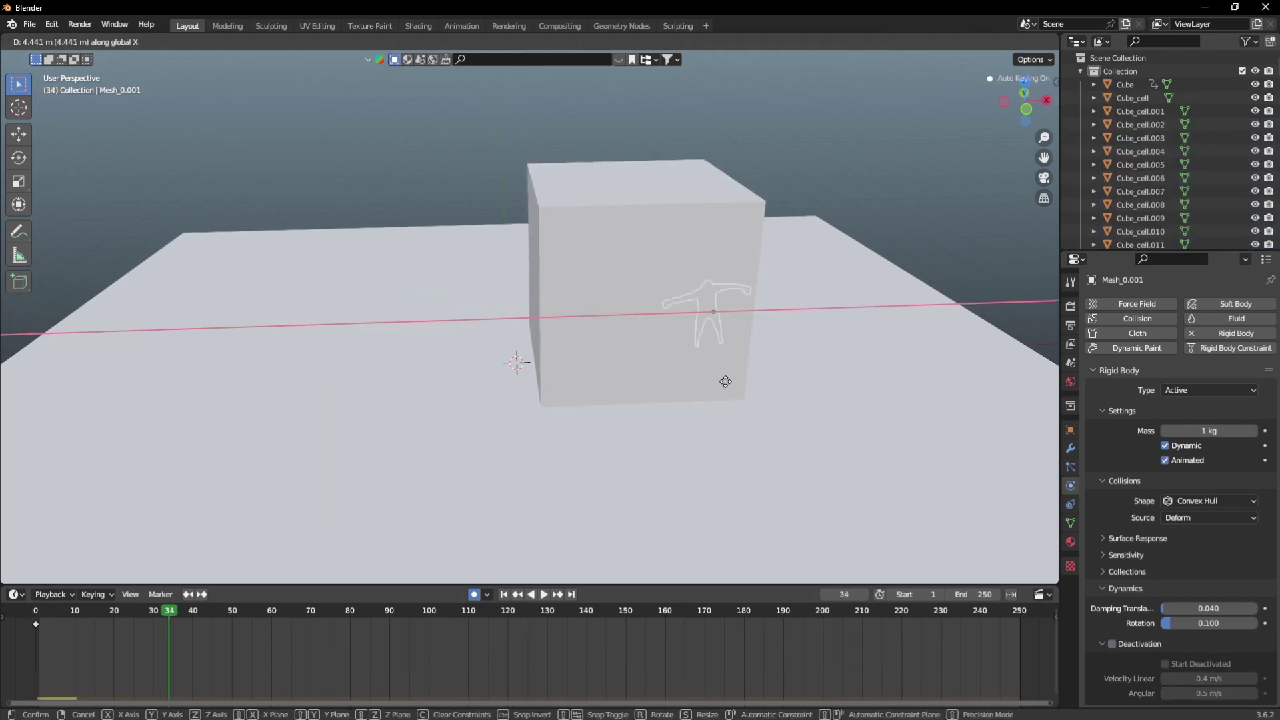
- Lower the ground plane along Z, delete the original cube, and play the simulation
left_click_drag(842, 318, 909, 270)
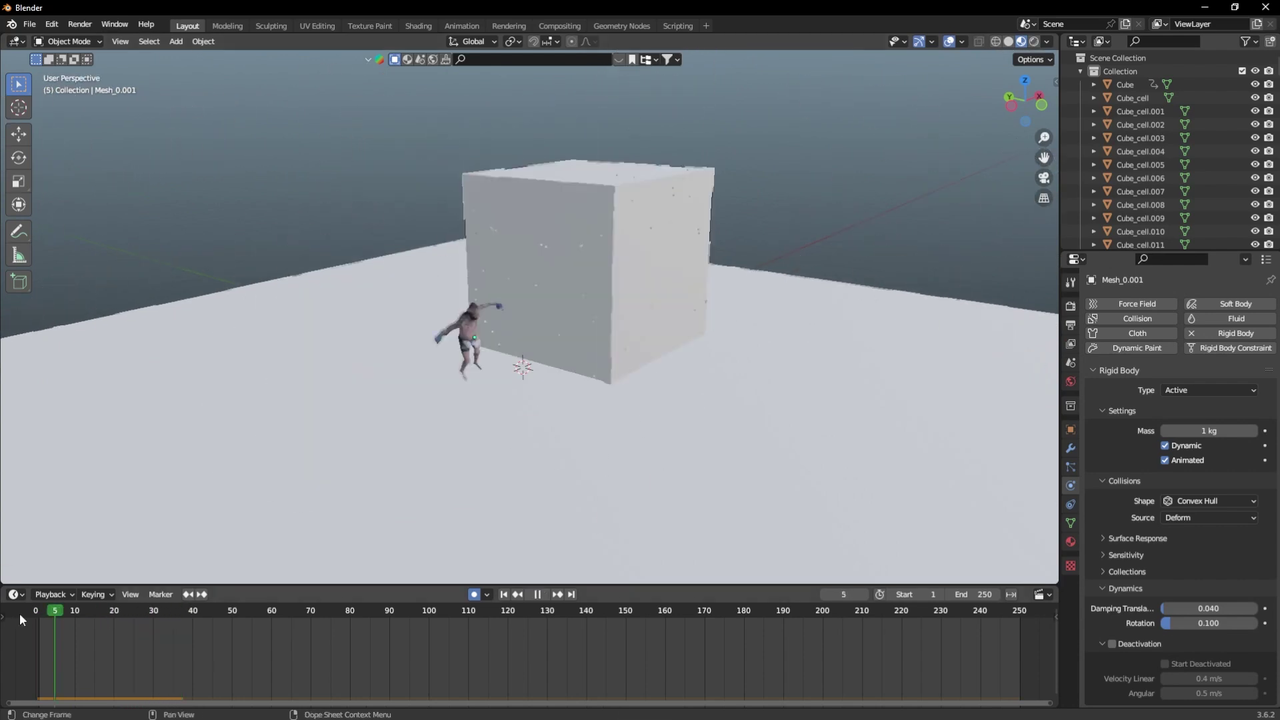
left_click(823, 365)
key("g")
key("z")
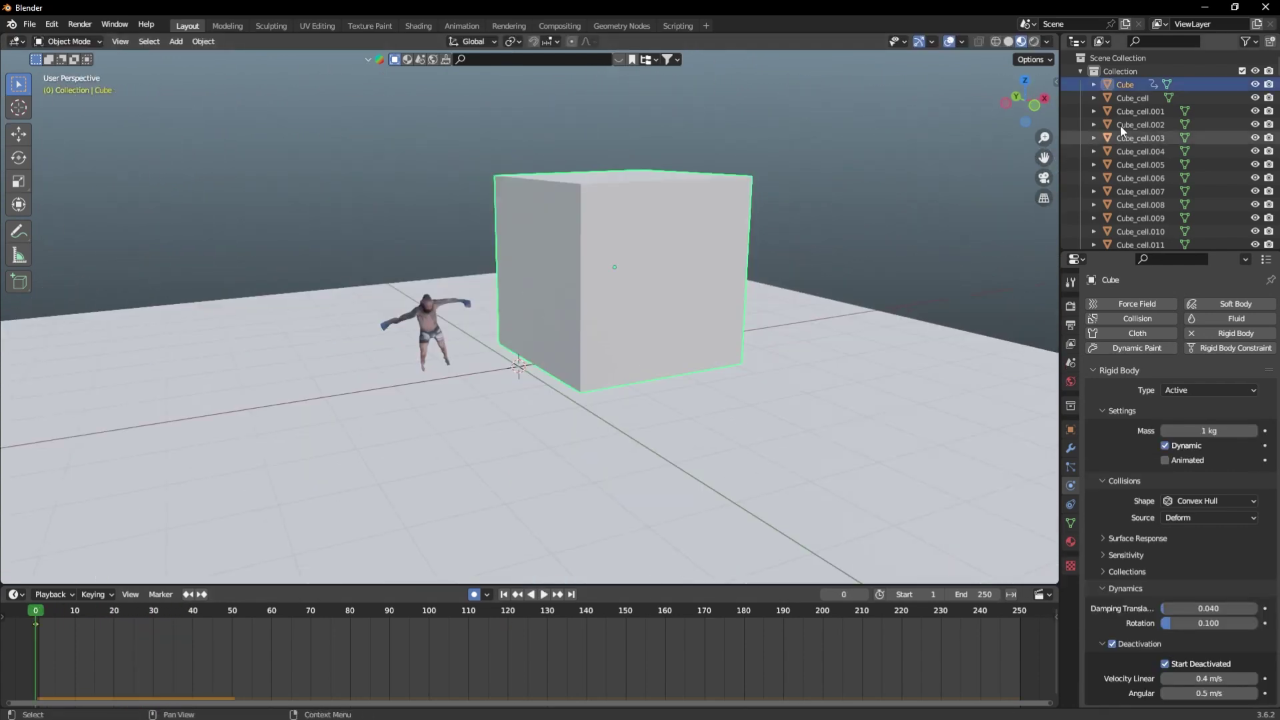
left_click(764, 143)
key("space")
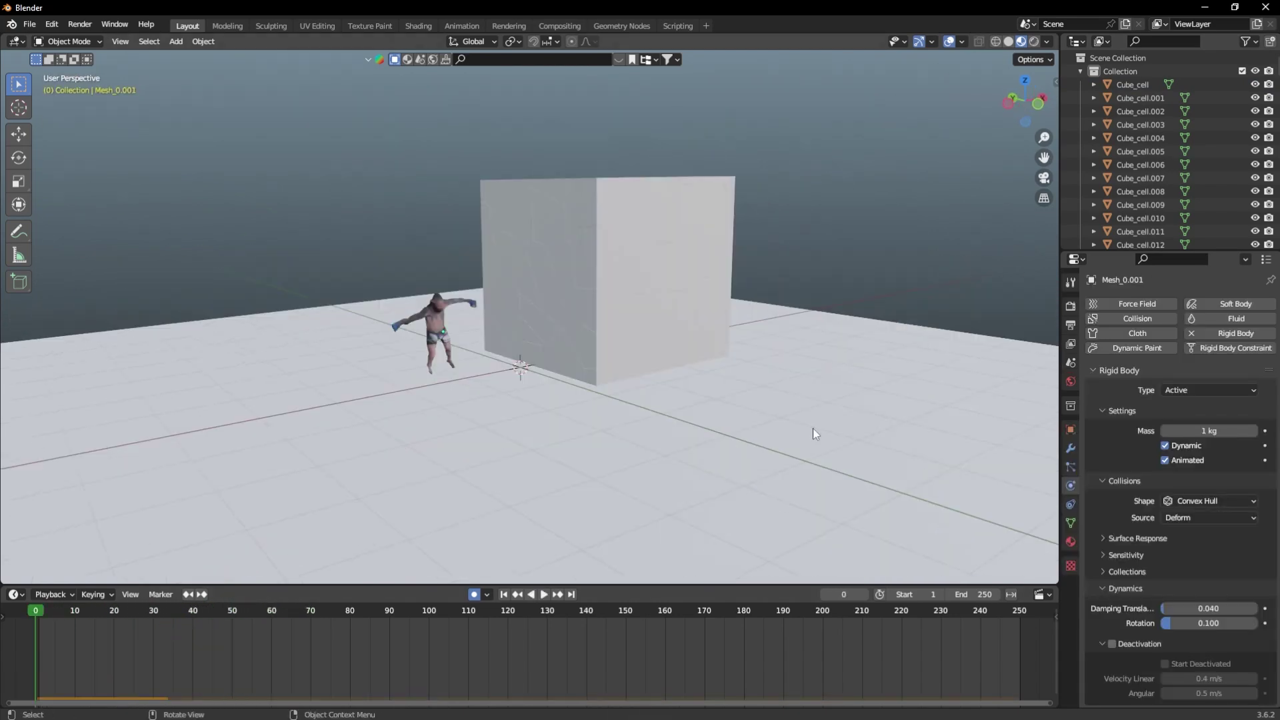
key("space")
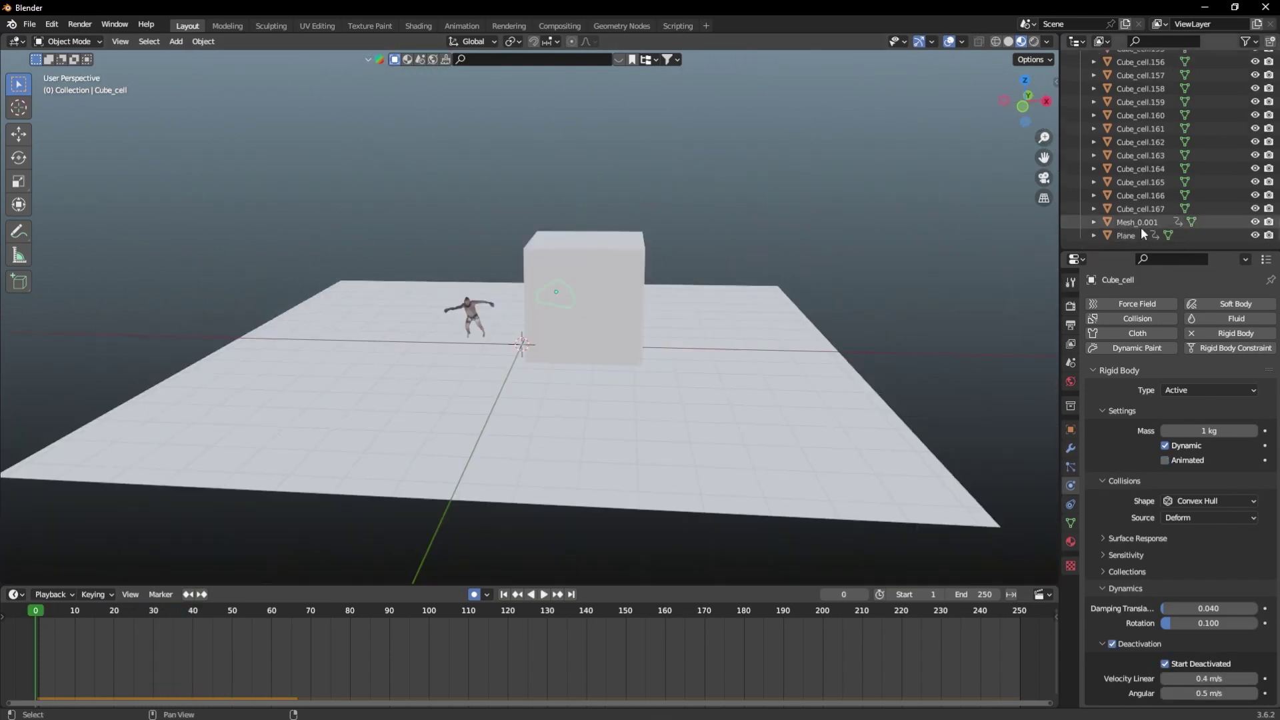
- Bake all Cube_cell fragments to keyframes and scale the keys for slow motion
left_click(1147, 208, "shift")
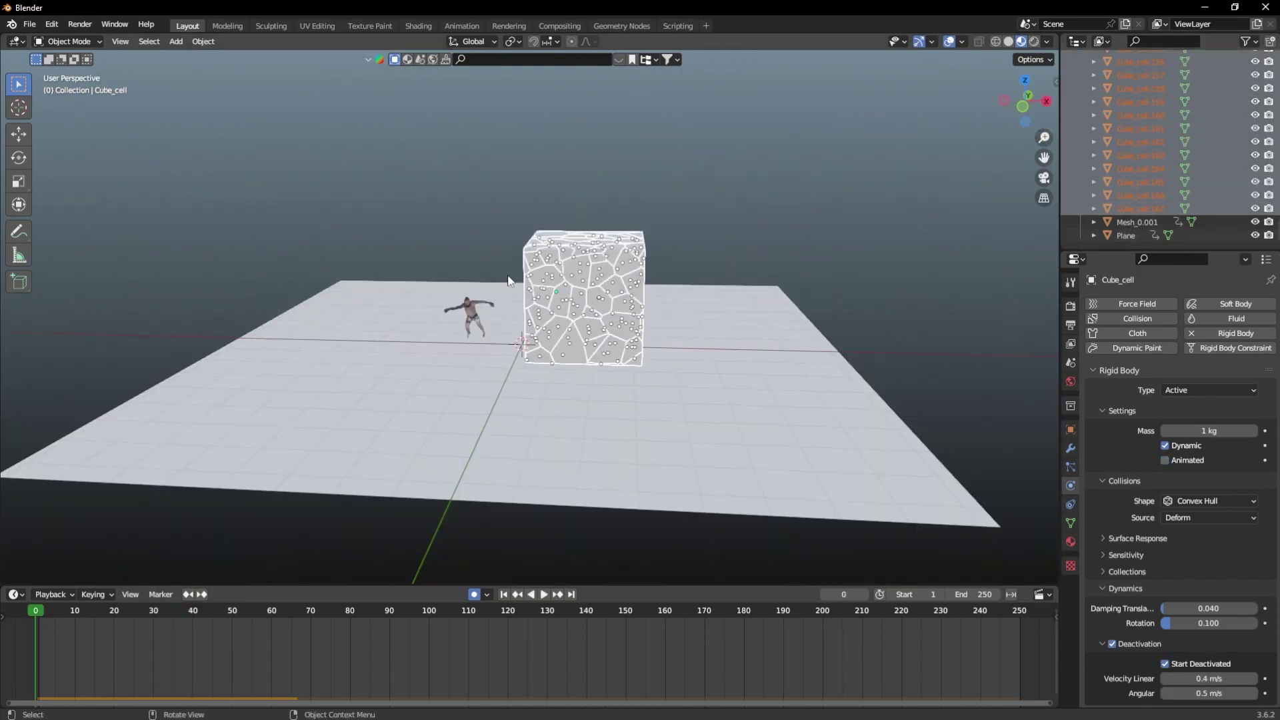
left_click(202, 42)
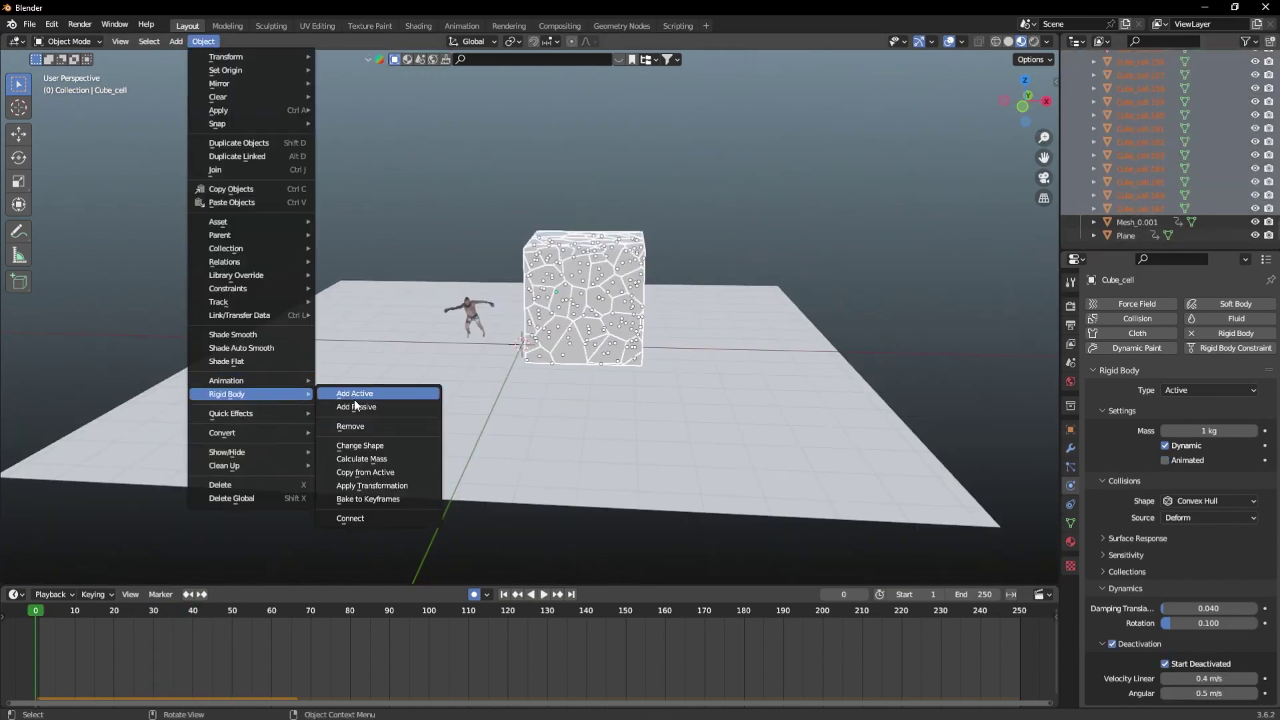
left_click(373, 498)
left_click(347, 567)
key("s")
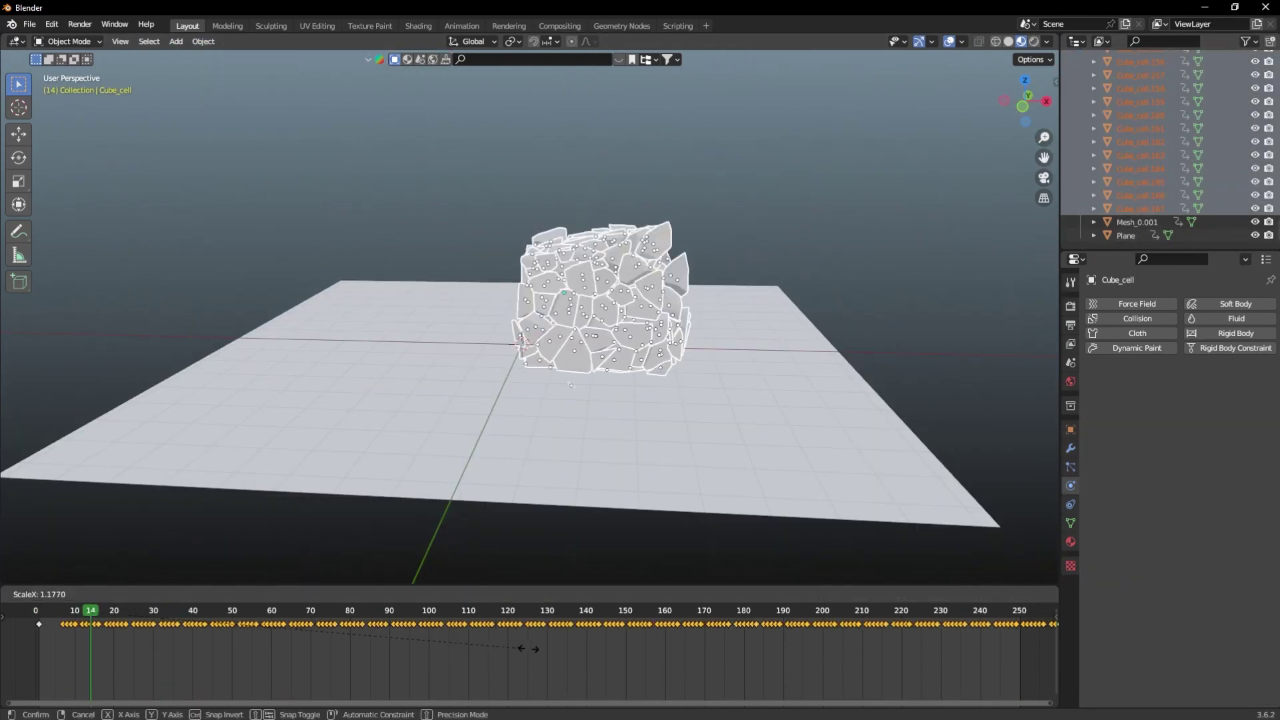
key("space")
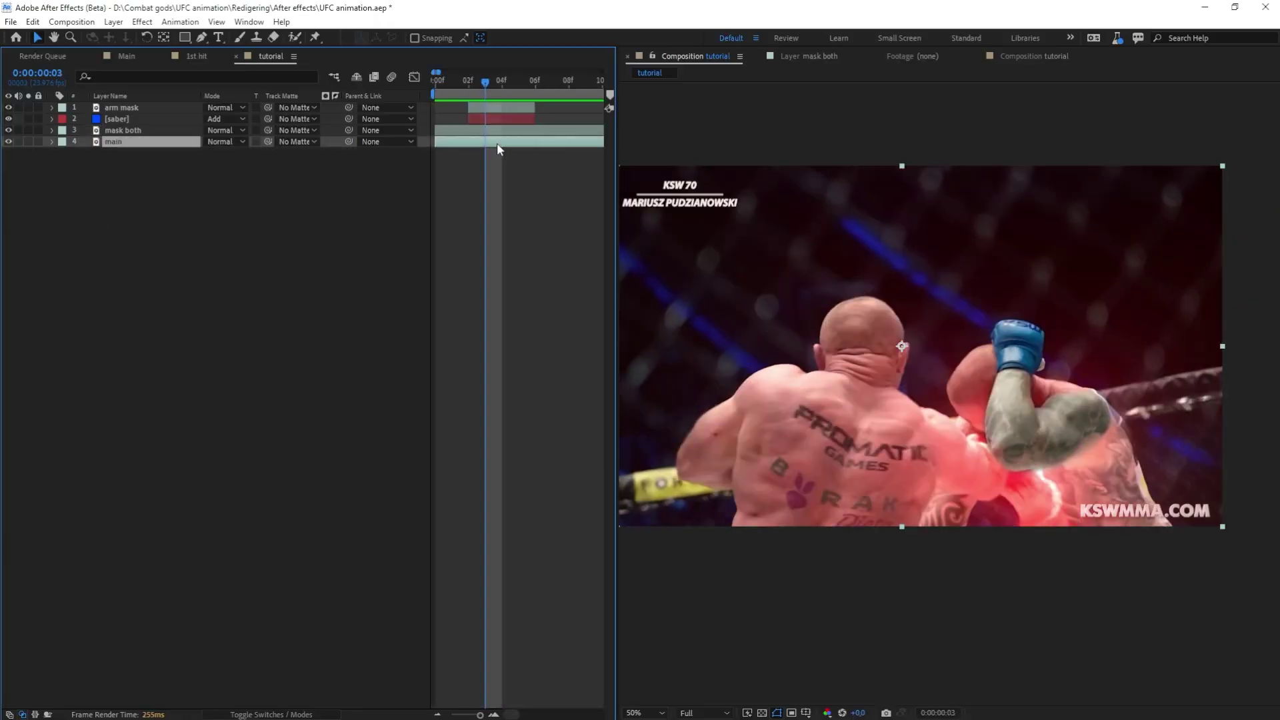
- Freeze the duplicated mask both 2 layer on its current frame
left_click(703, 258)
right_click(495, 131)
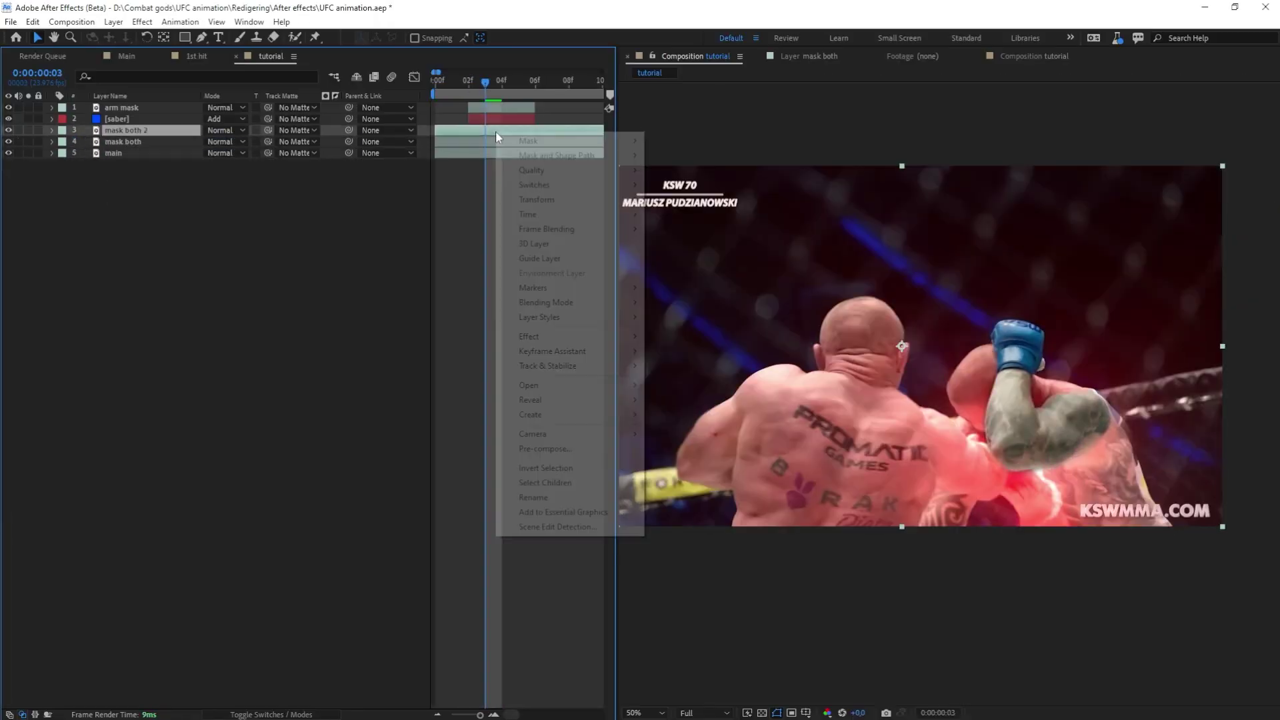